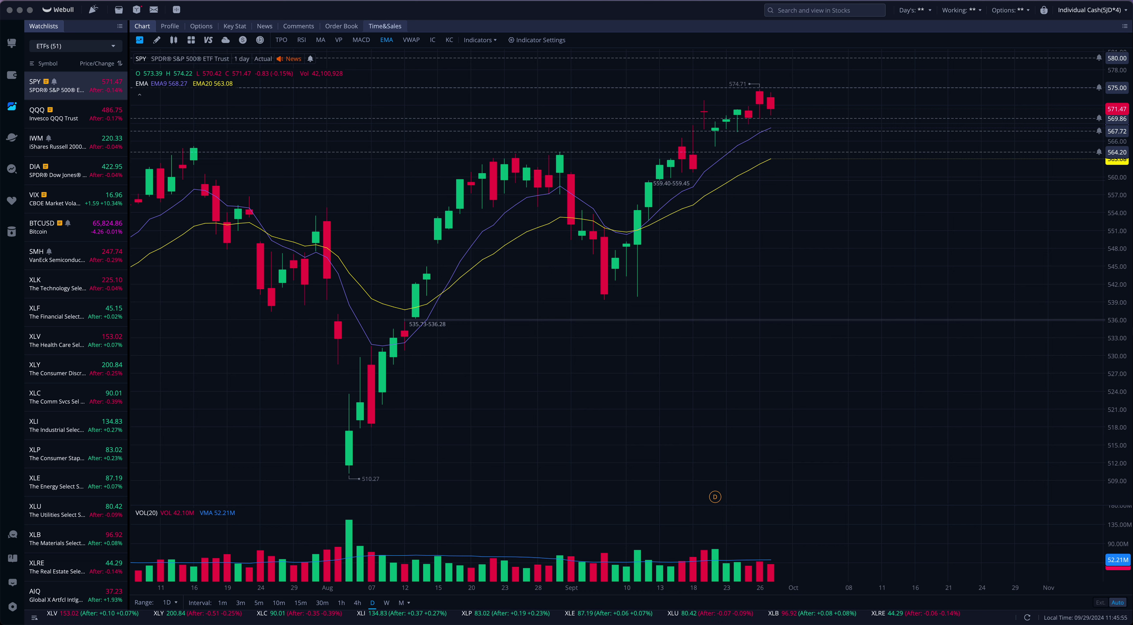
# Compare the daily chart of VTI from the ETFs watchlist with SPY's, examining SPY's latest candles and a wider date range
pyautogui.scroll(-15, 71, 454)
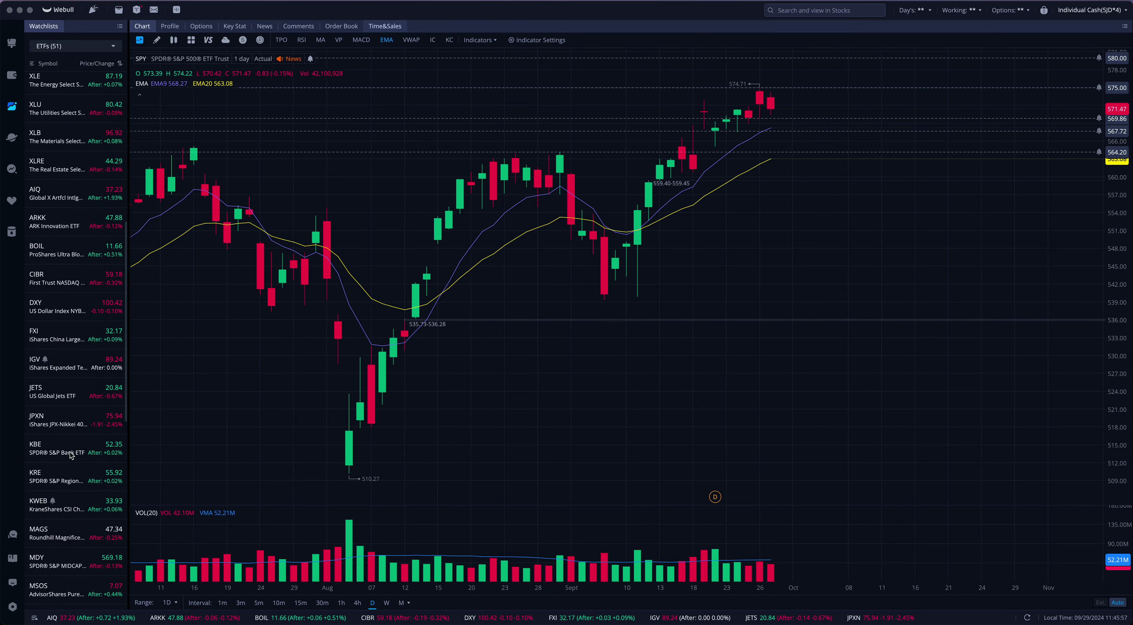
pyautogui.click(82, 489)
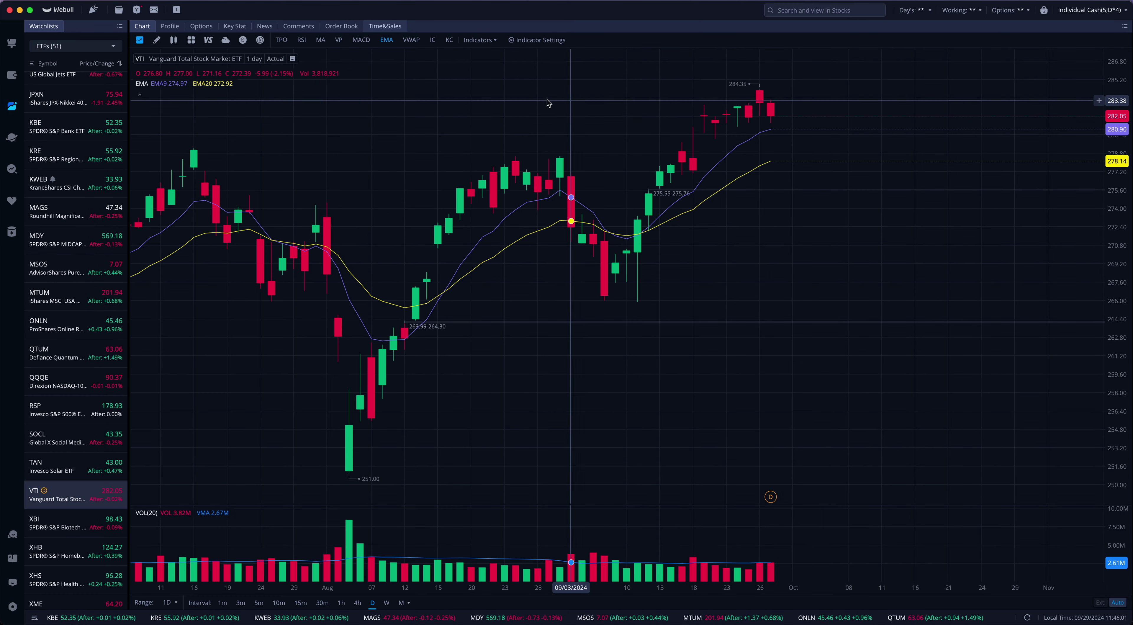
pyautogui.scroll(3, 73, 132)
pyautogui.scroll(12, 72, 132)
pyautogui.click(95, 84)
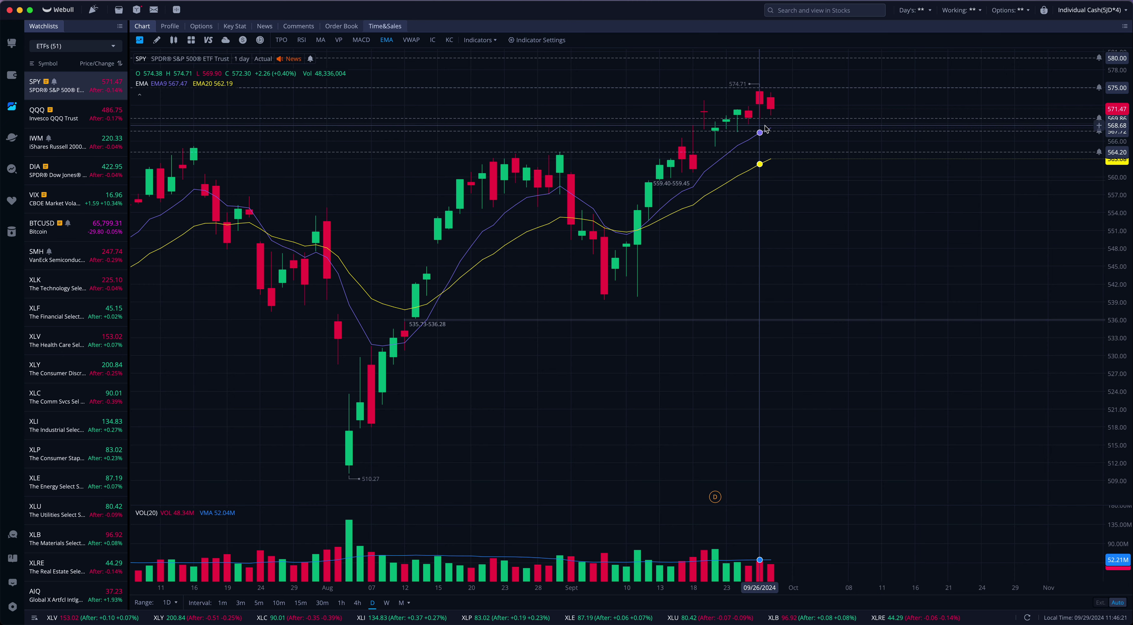
pyautogui.click(791, 130)
pyautogui.click(838, 200)
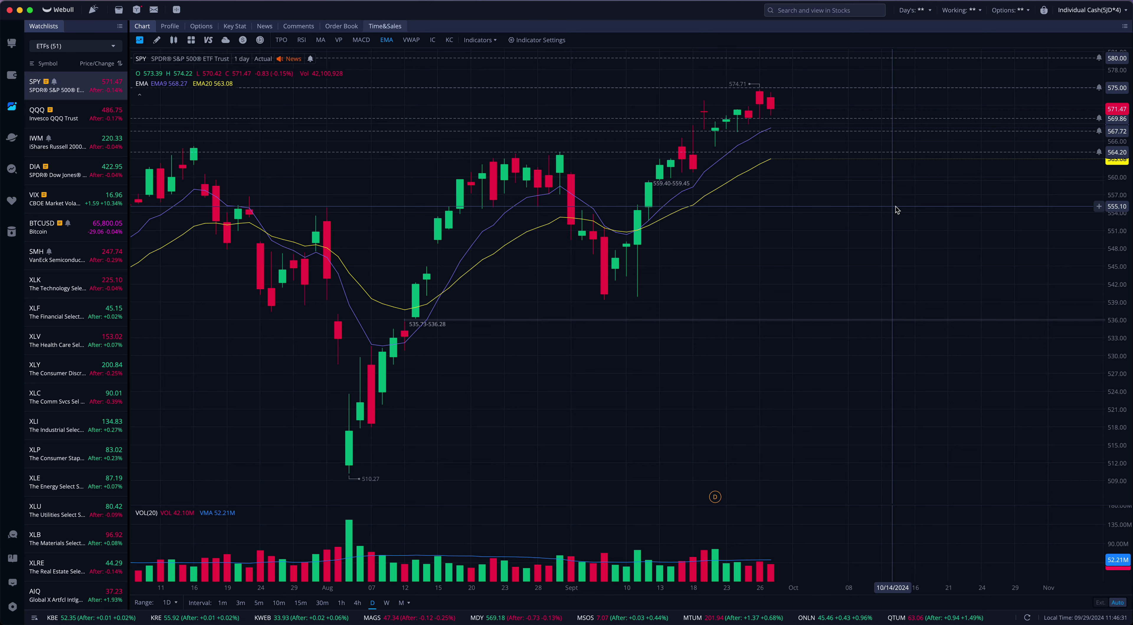
pyautogui.scroll(-2, 988, 248)
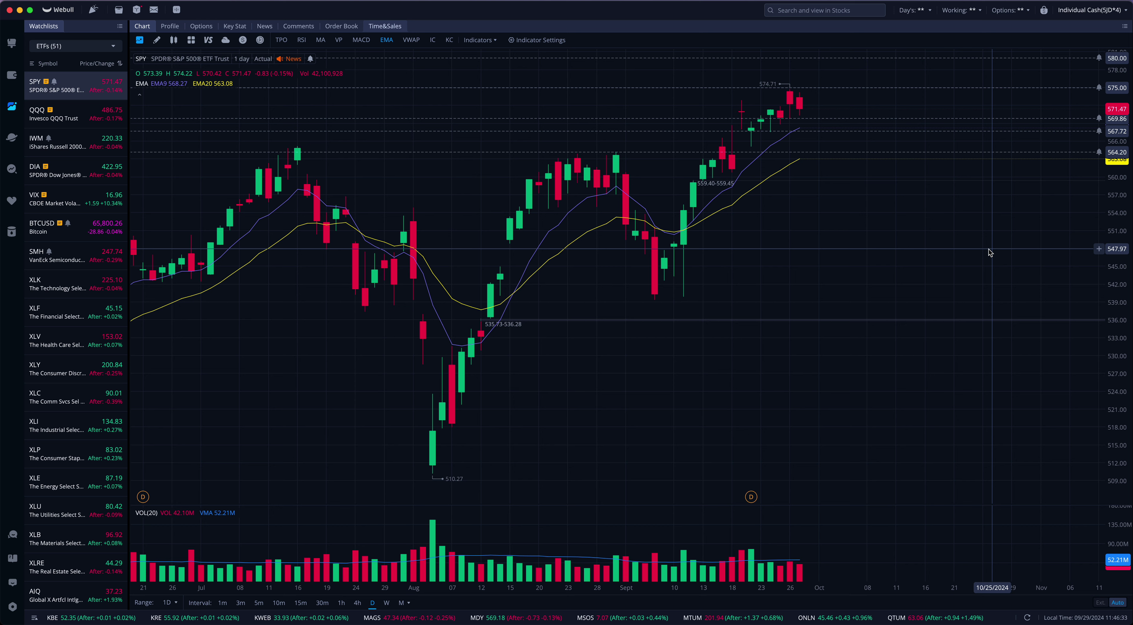
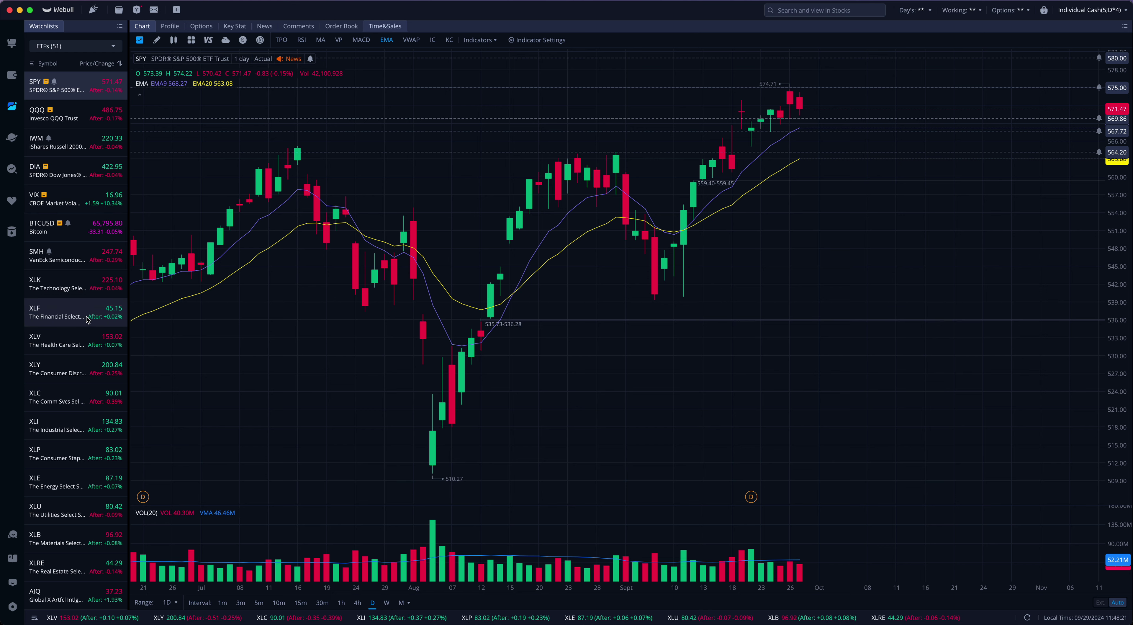
# View the daily chart of the health care ETF XLV, then return to SPY's chart for comparison
pyautogui.click(83, 341)
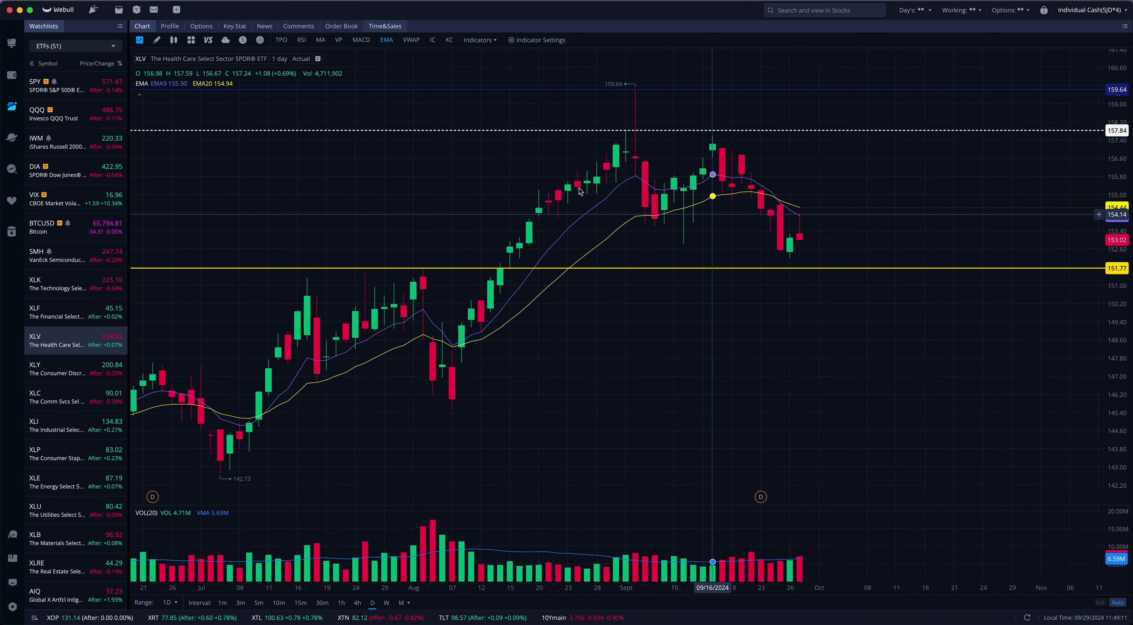
pyautogui.click(55, 85)
pyautogui.moveTo(647, 119); pyautogui.dragTo(809, 121)
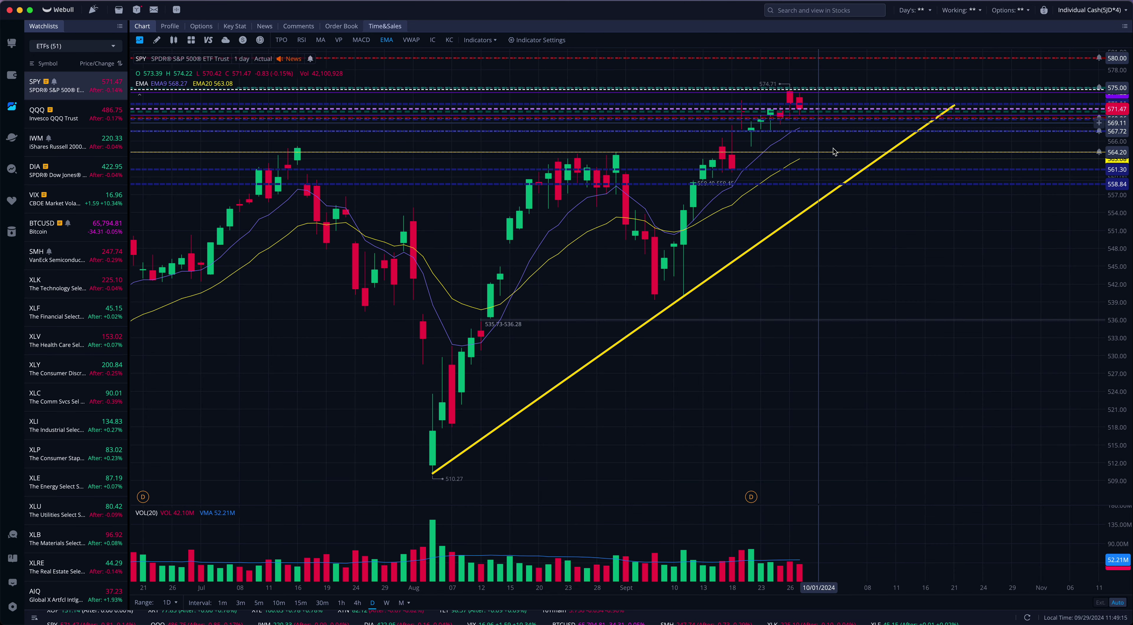
# Check the daily charts of XLV and the utilities ETF XLU against SPY's chart
pyautogui.click(81, 341)
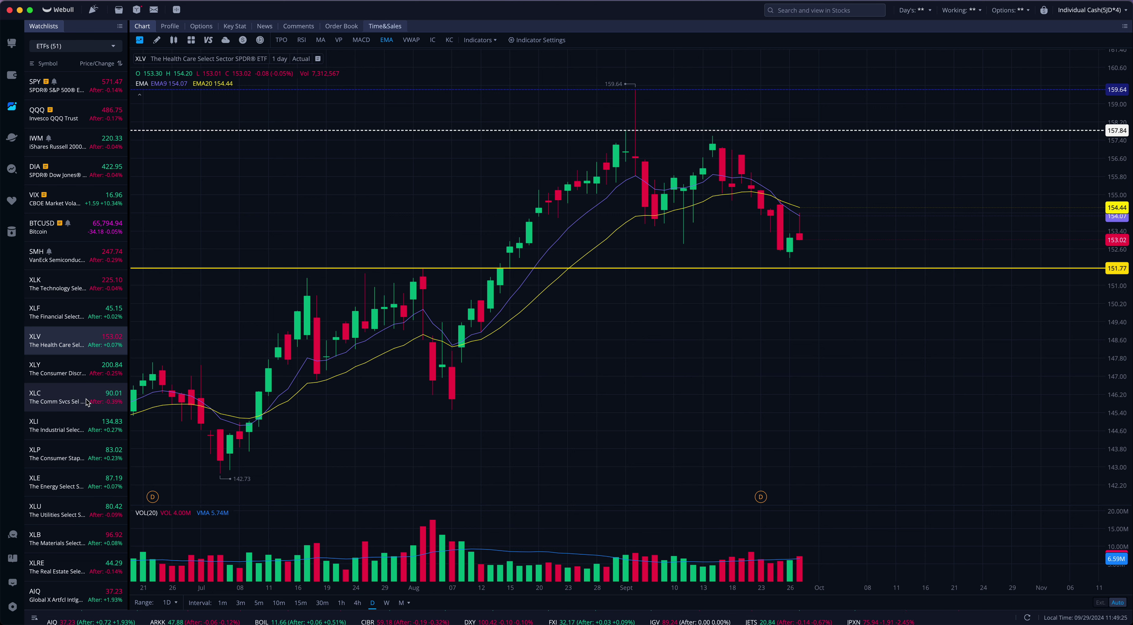
pyautogui.click(90, 509)
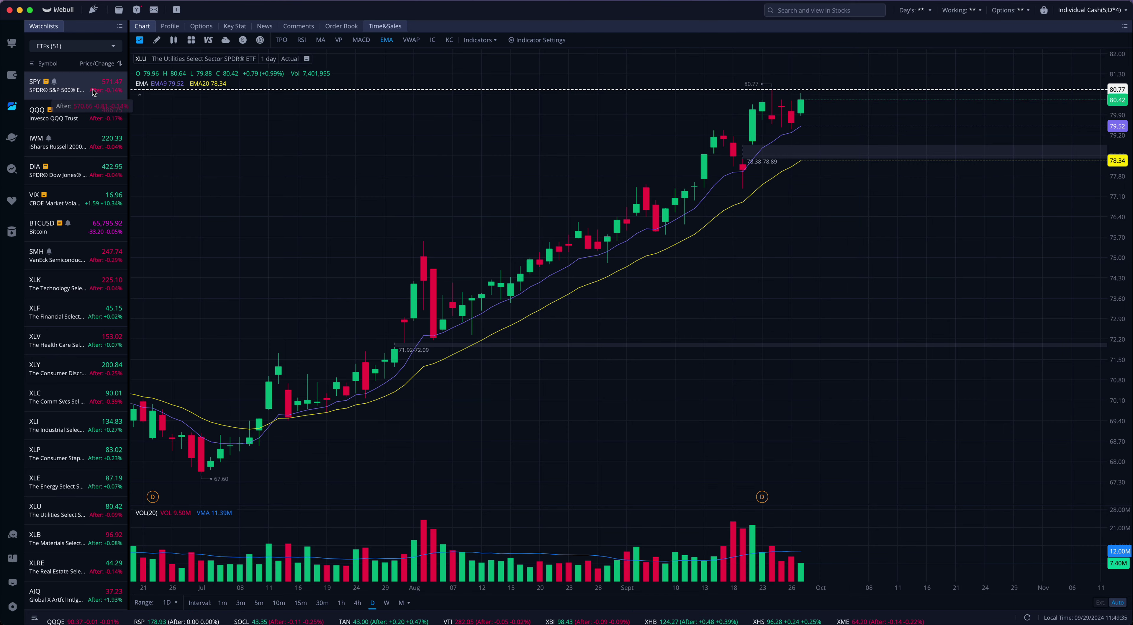
pyautogui.click(55, 85)
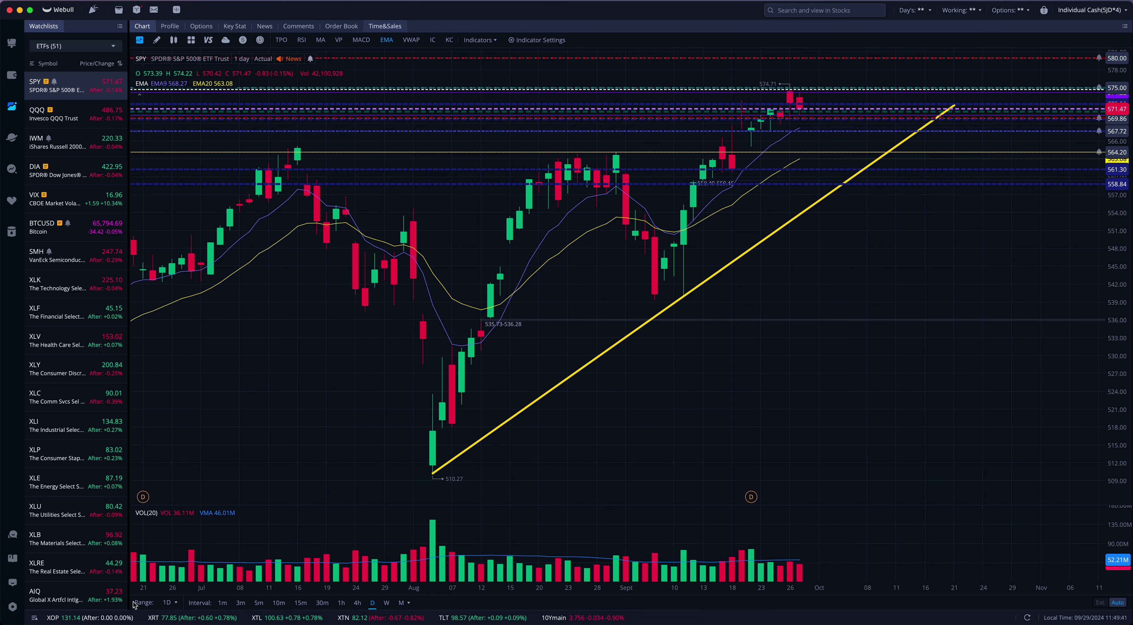
# Review the daily charts of the utilities ETF XLU and the materials ETF XLB
pyautogui.click(102, 515)
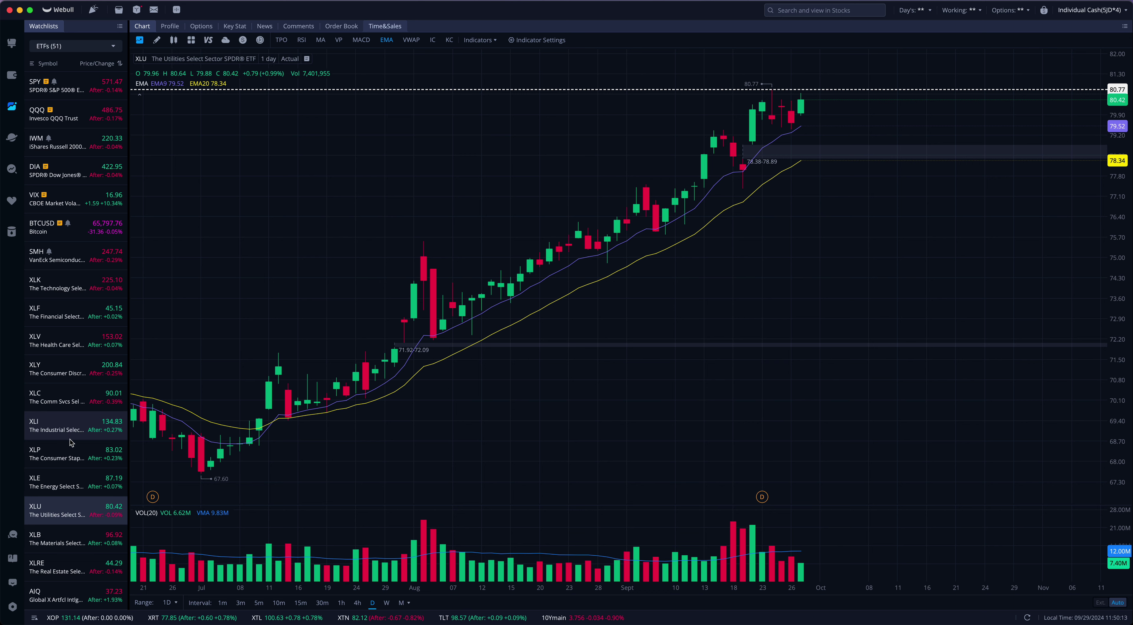
pyautogui.click(97, 536)
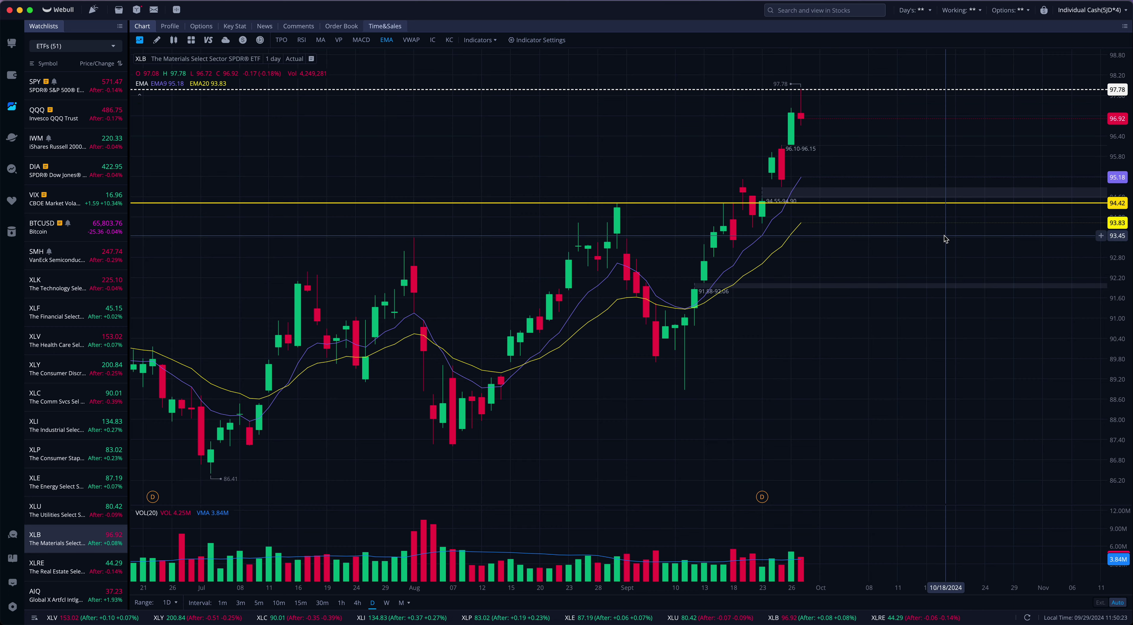
pyautogui.hscroll(3, 945, 240)
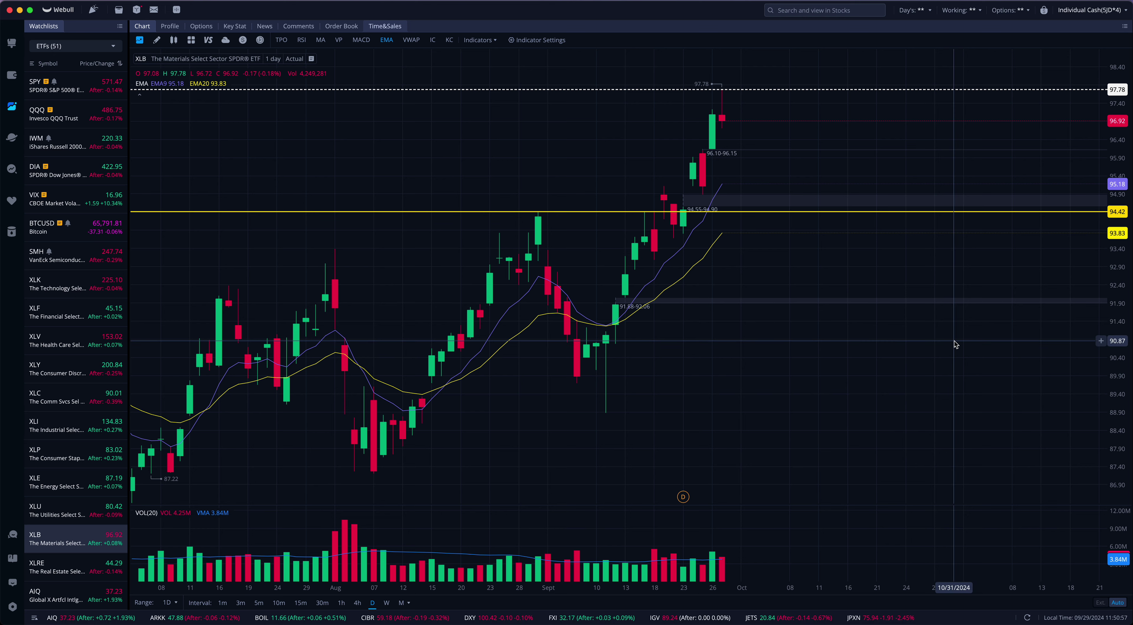
# Switch to the browser and examine Finviz's sector bar charts for 1-day, 1-week and 1-month performance
pyautogui.press('super+Tab')
pyautogui.press('super+Tab')
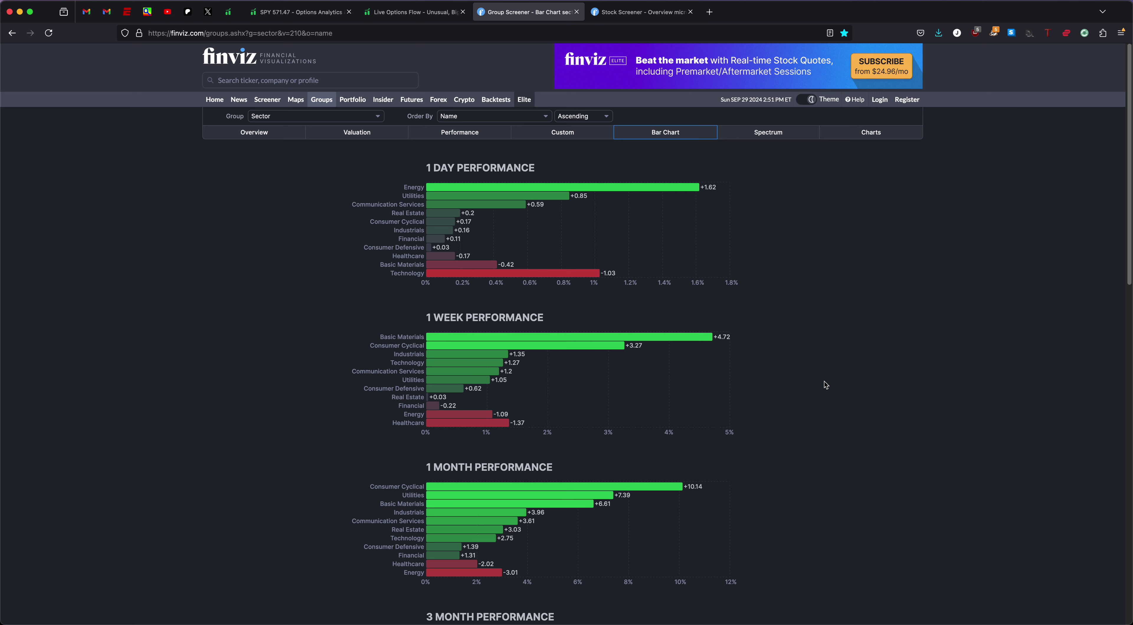
pyautogui.scroll(-1, 826, 385)
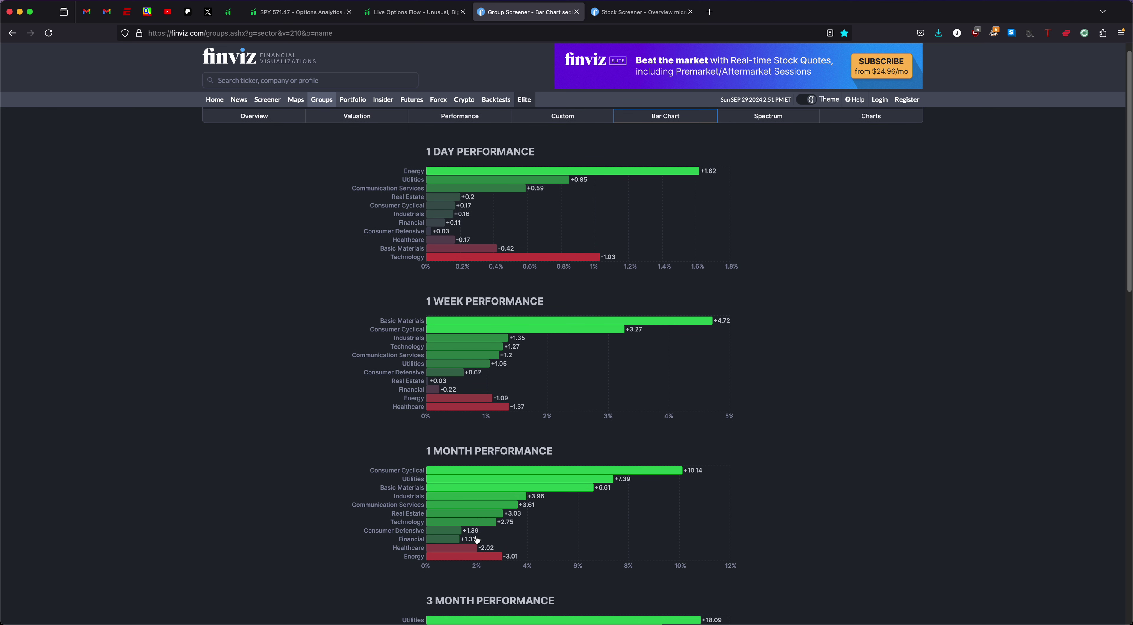
pyautogui.scroll(1, 926, 407)
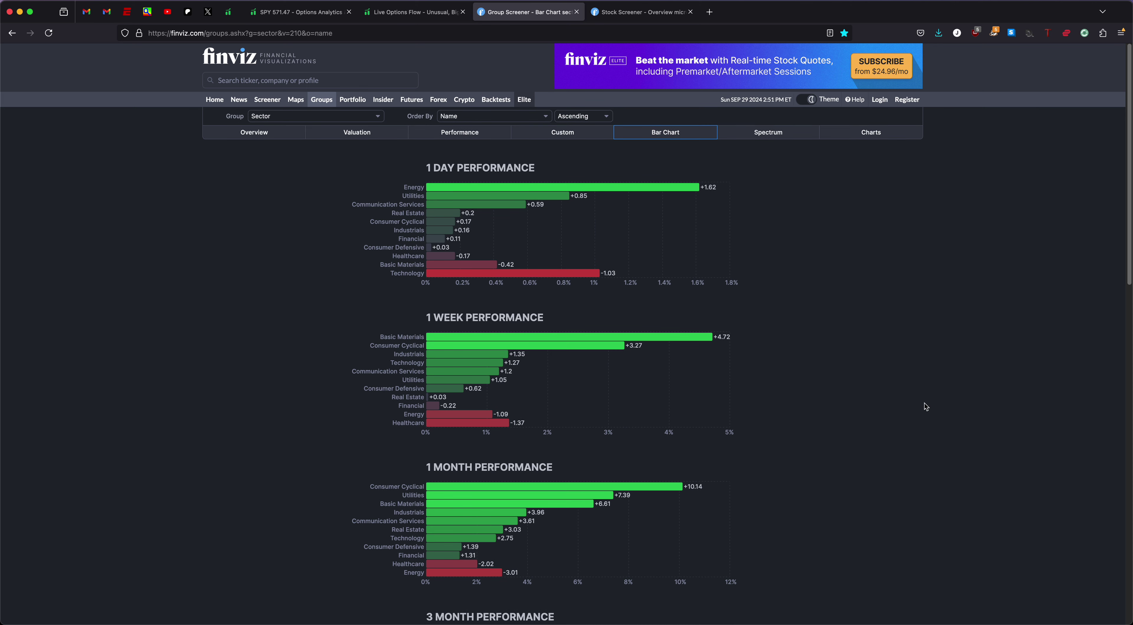
pyautogui.scroll(-1, 860, 391)
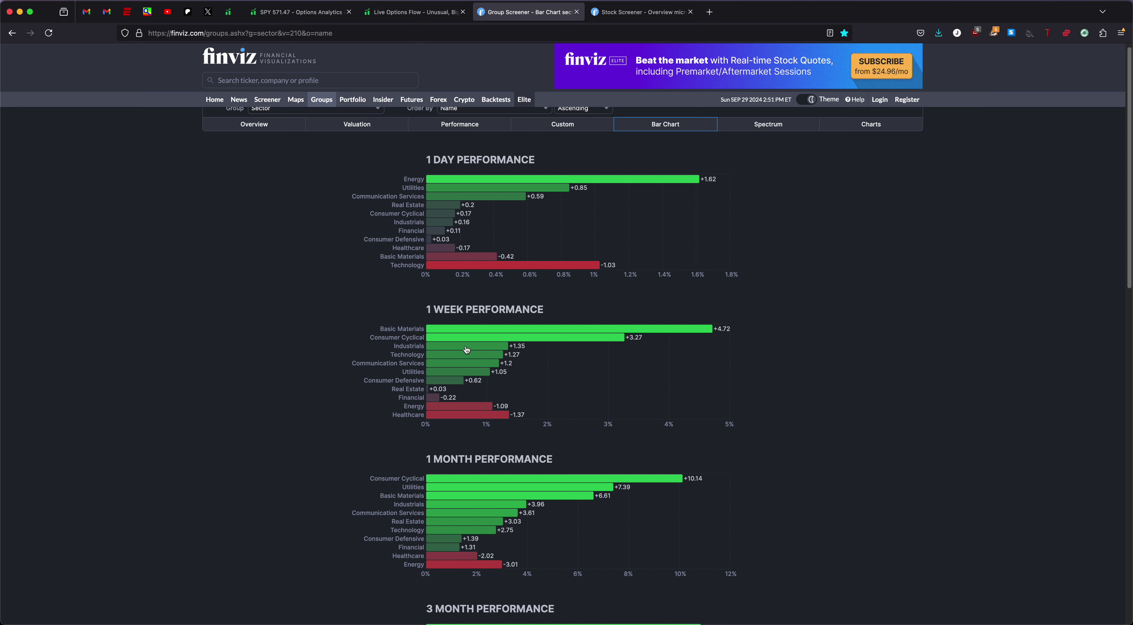
# Switch back to Webull and change the watchlist from ETFs to LONGS
pyautogui.press('super+Tab')
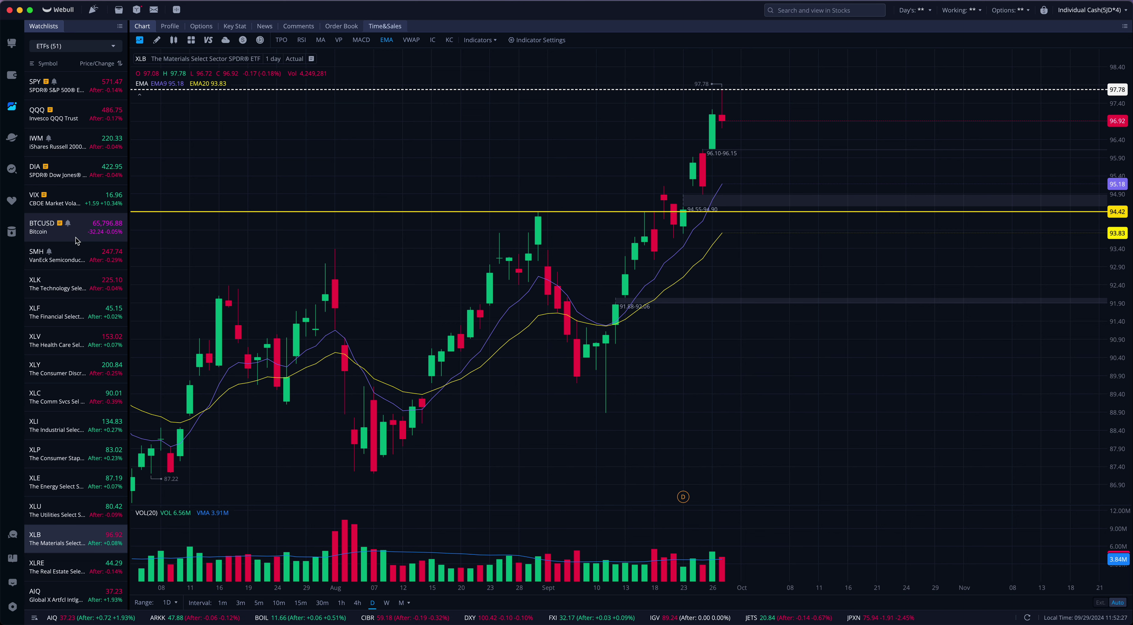
pyautogui.click(72, 47)
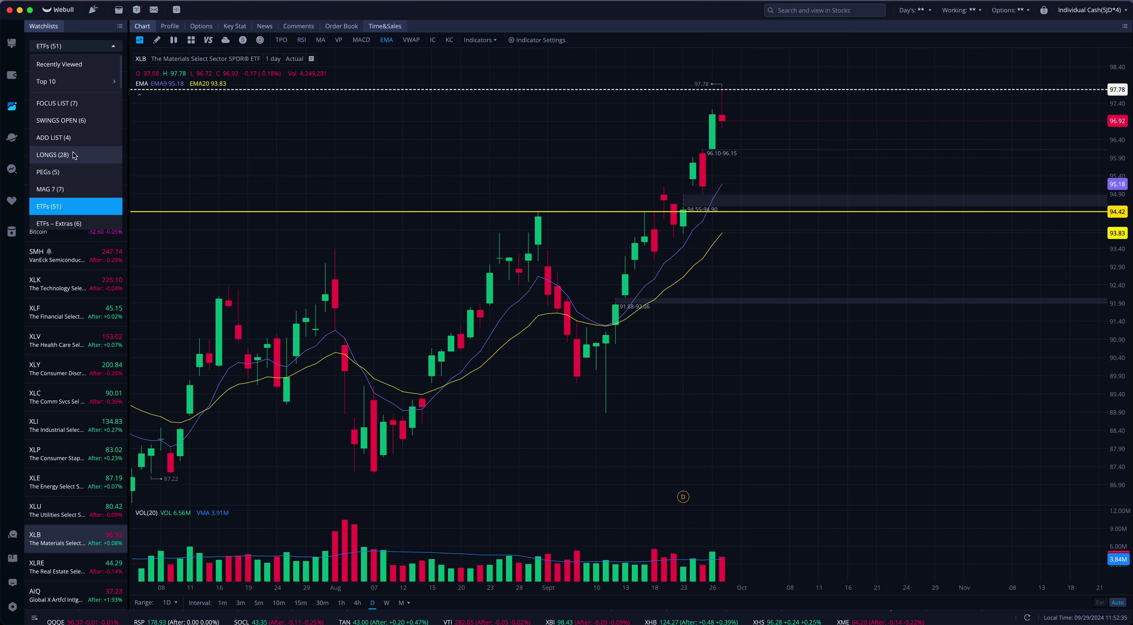
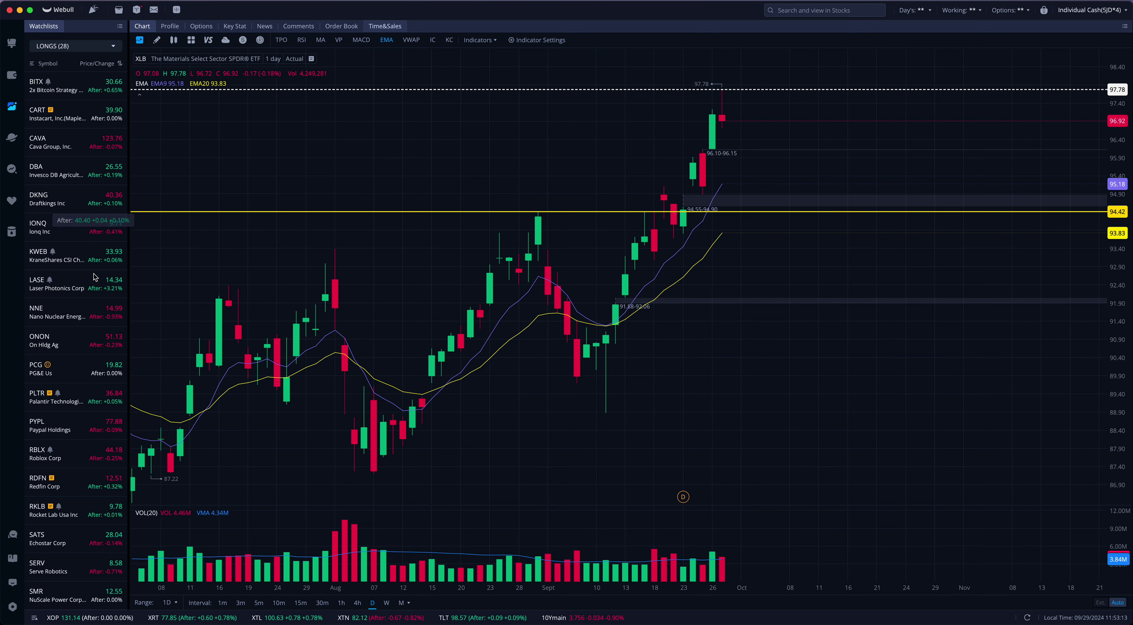
# Open PCG's daily chart and examine its converging trendlines and recent candles at closer and wider date ranges
pyautogui.click(94, 375)
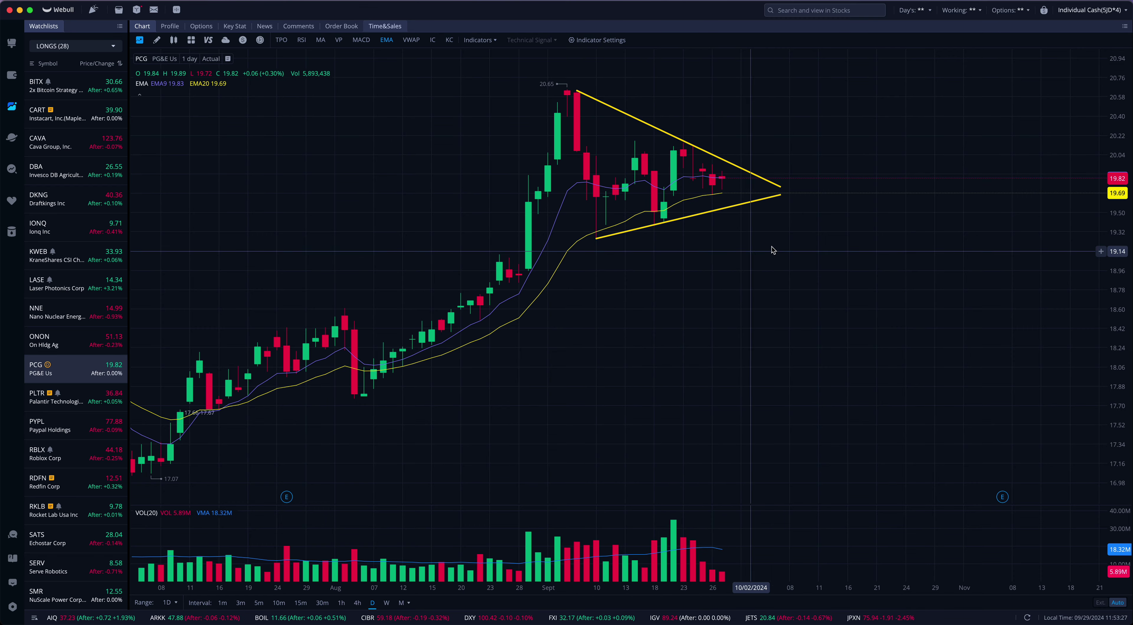
pyautogui.scroll(3, 804, 291)
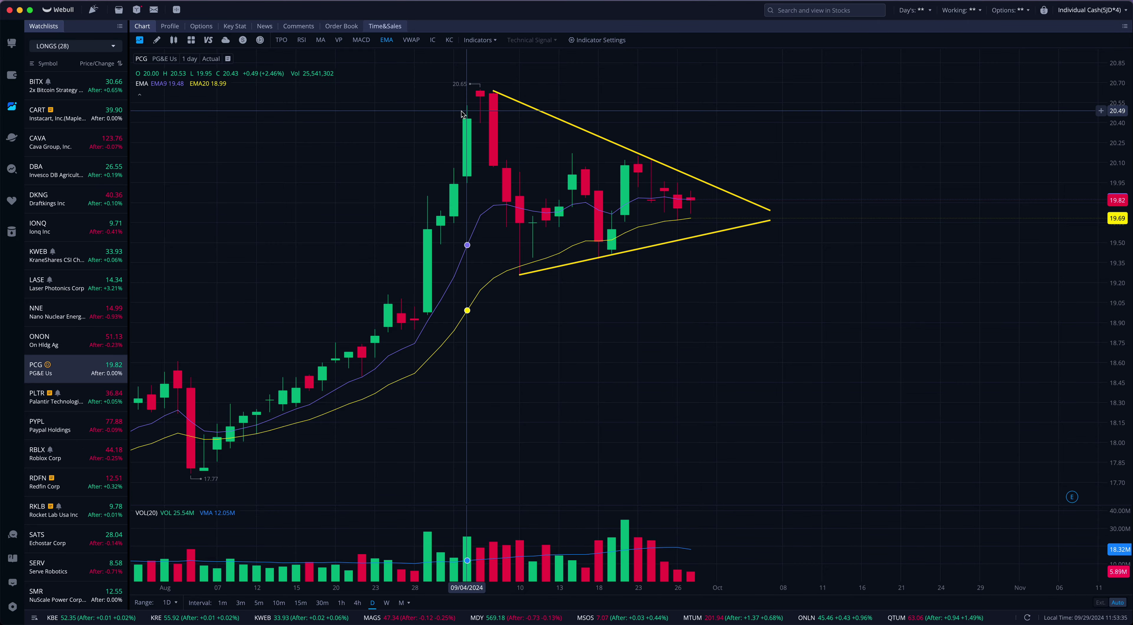
pyautogui.scroll(-3, 847, 251)
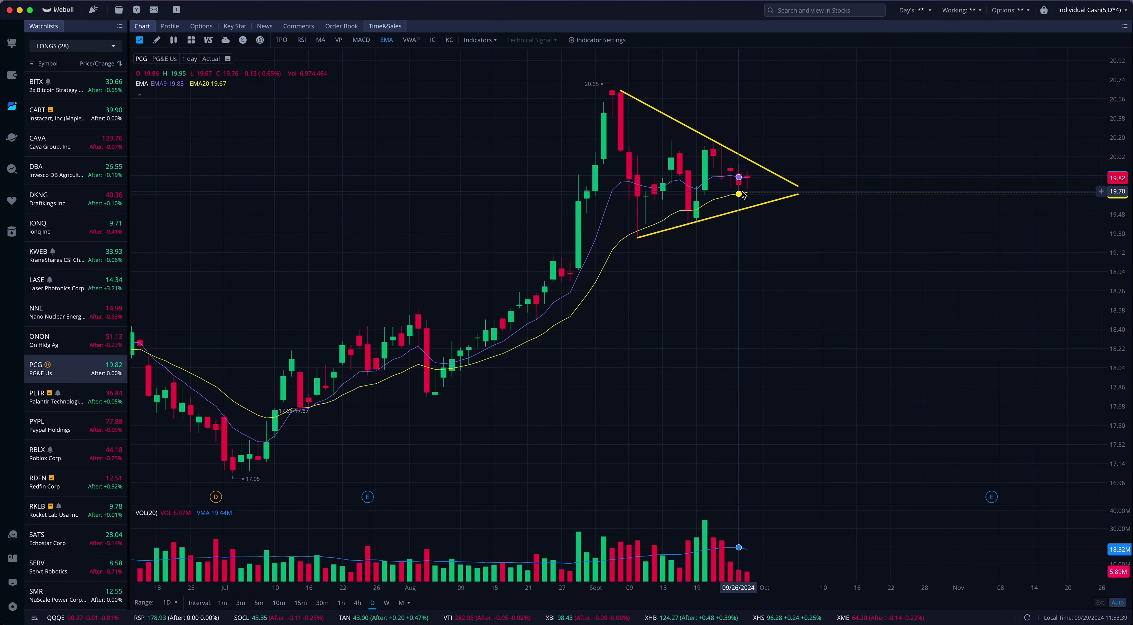
pyautogui.scroll(2, 842, 218)
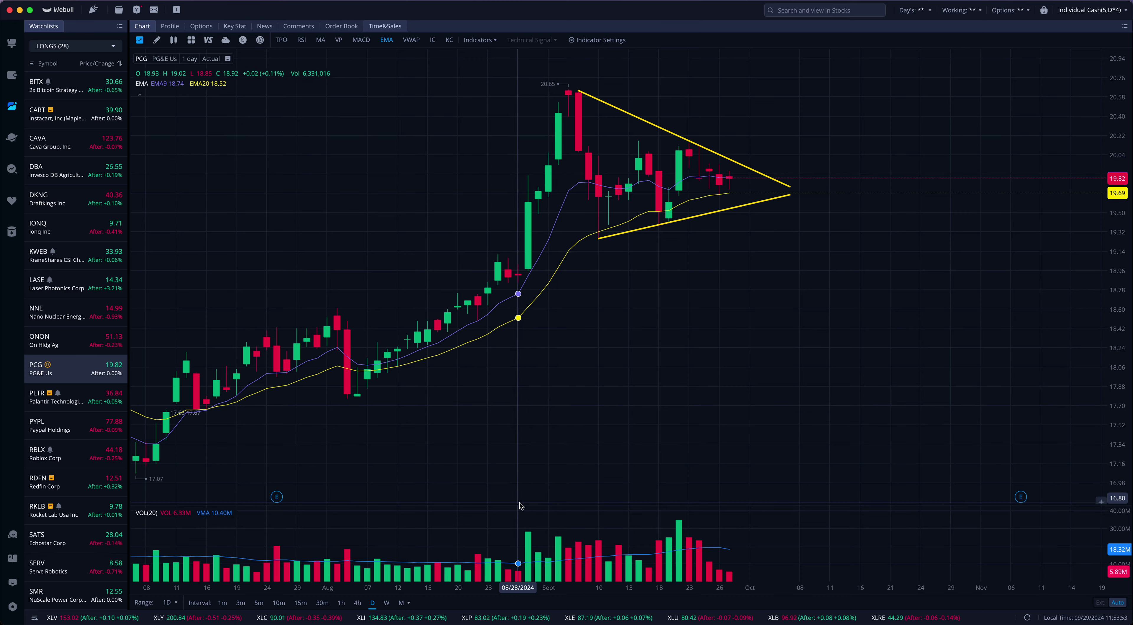
pyautogui.click(598, 100)
pyautogui.click(622, 143)
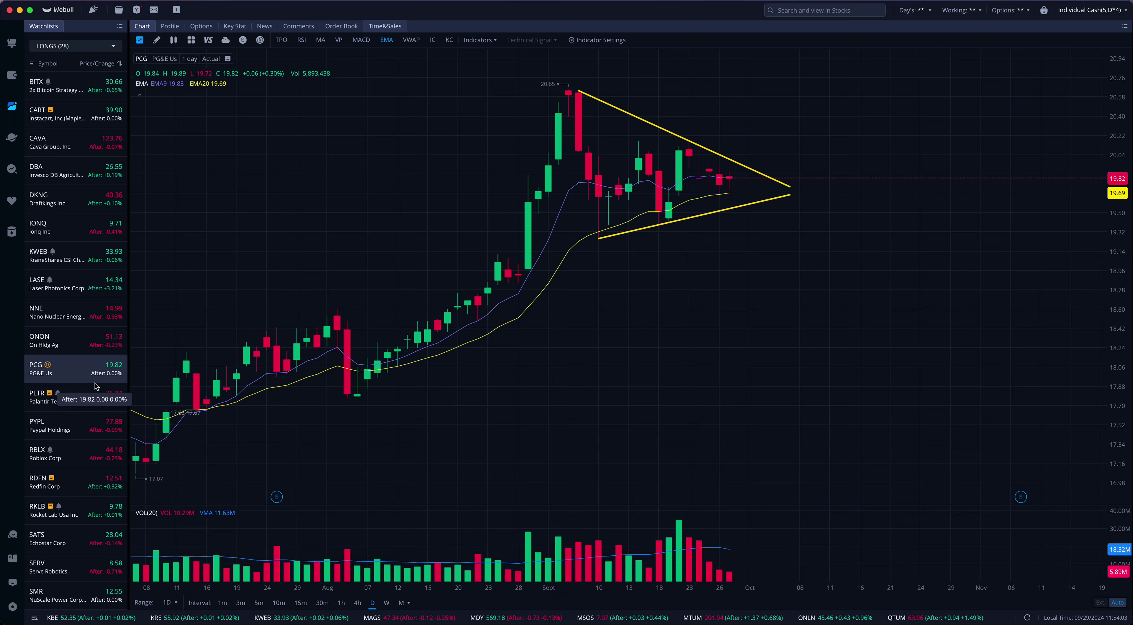
# Open PLTR's daily chart and examine the descending trendline, latest candles and volume at closer and wider date ranges
pyautogui.click(66, 397)
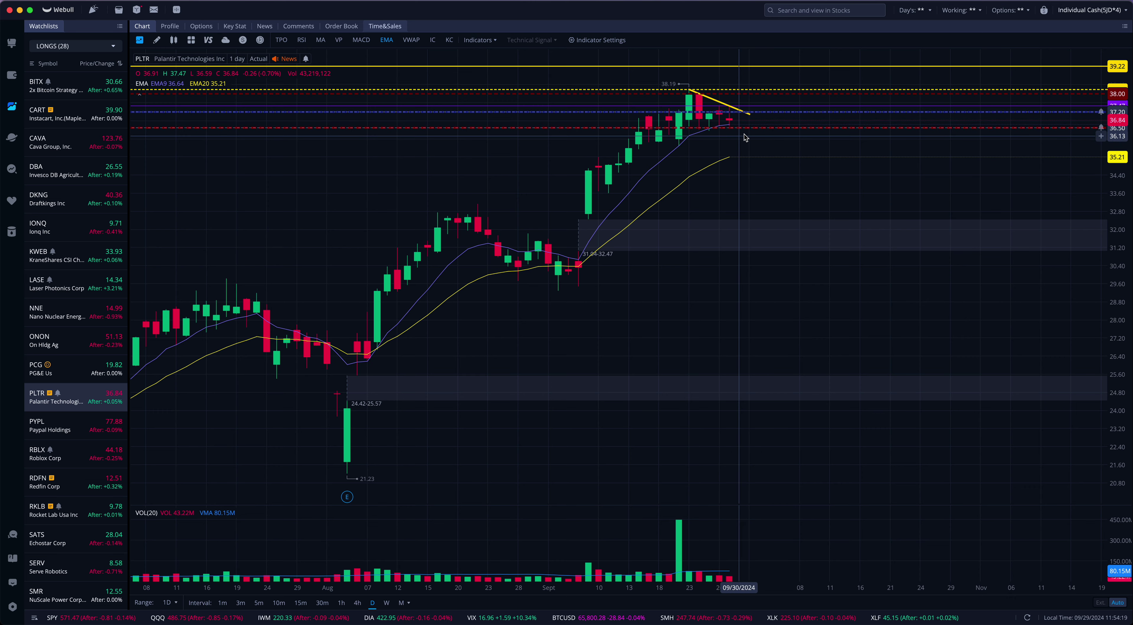
pyautogui.click(728, 130)
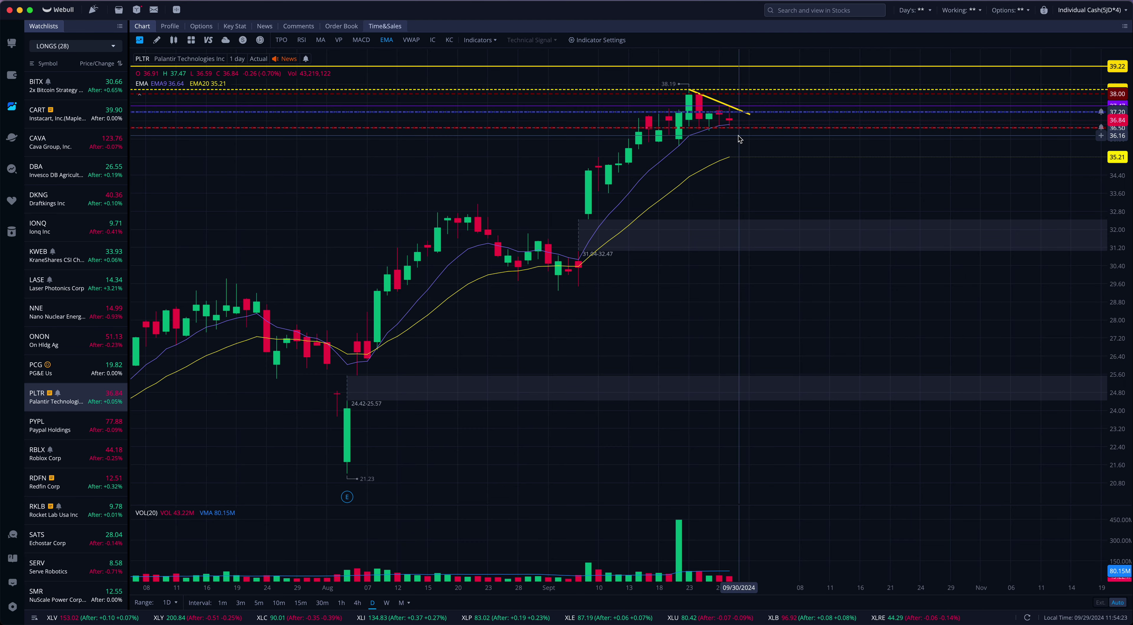
pyautogui.scroll(5, 769, 153)
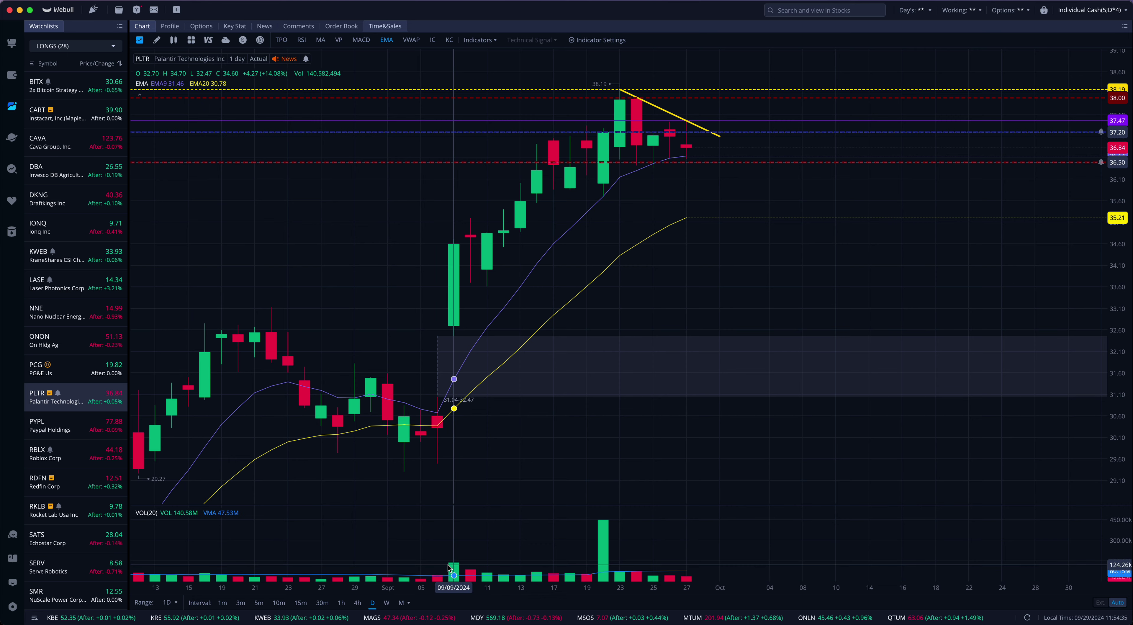
pyautogui.scroll(-1, 960, 299)
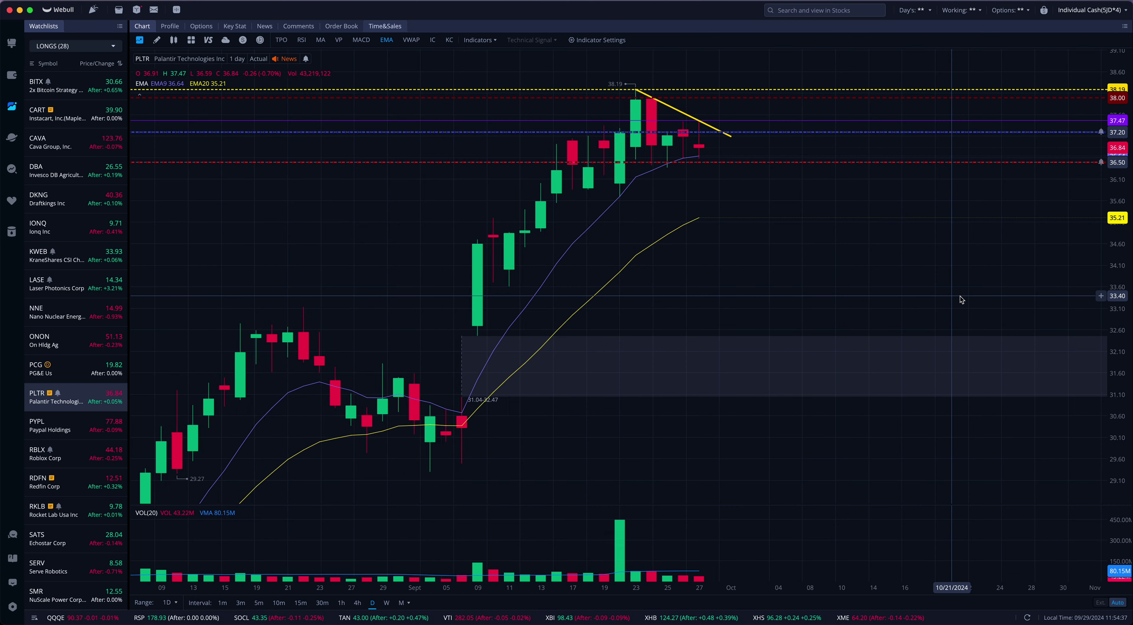
pyautogui.scroll(-2, 961, 299)
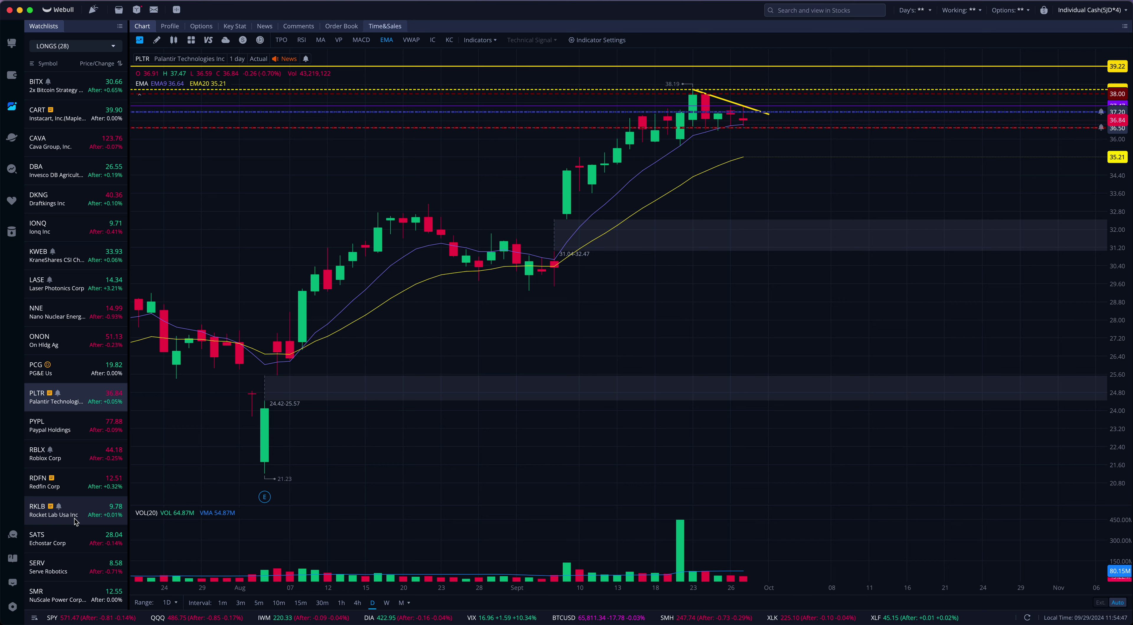
# Open UBER's daily chart from the LONGS watchlist and examine its earlier highs near the yellow horizontal level
pyautogui.scroll(-6, 74, 522)
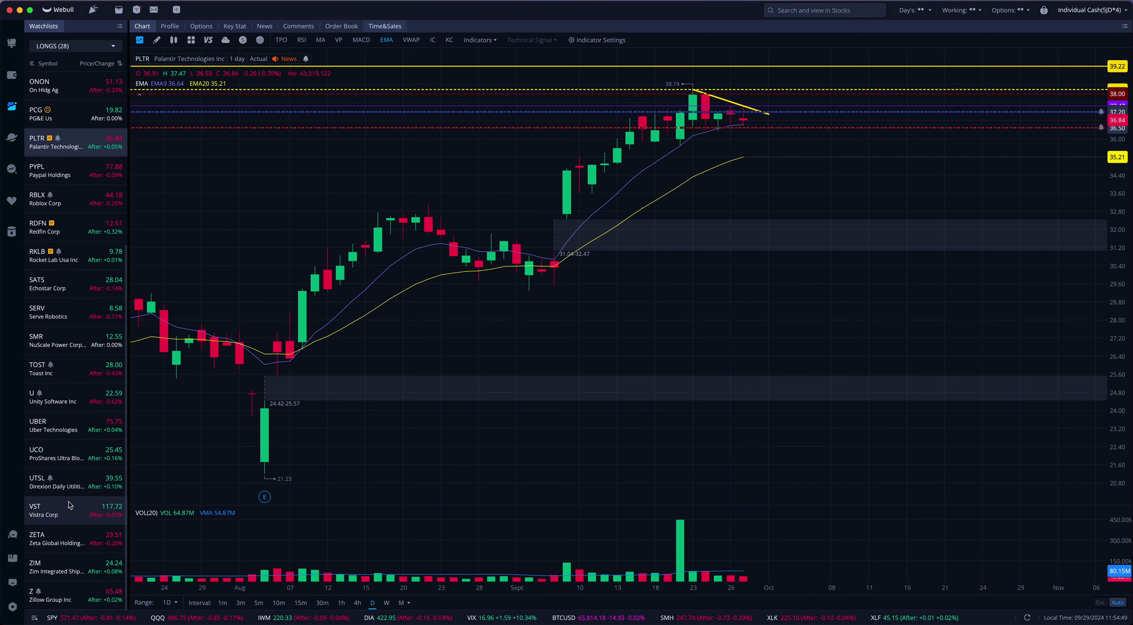
pyautogui.click(80, 424)
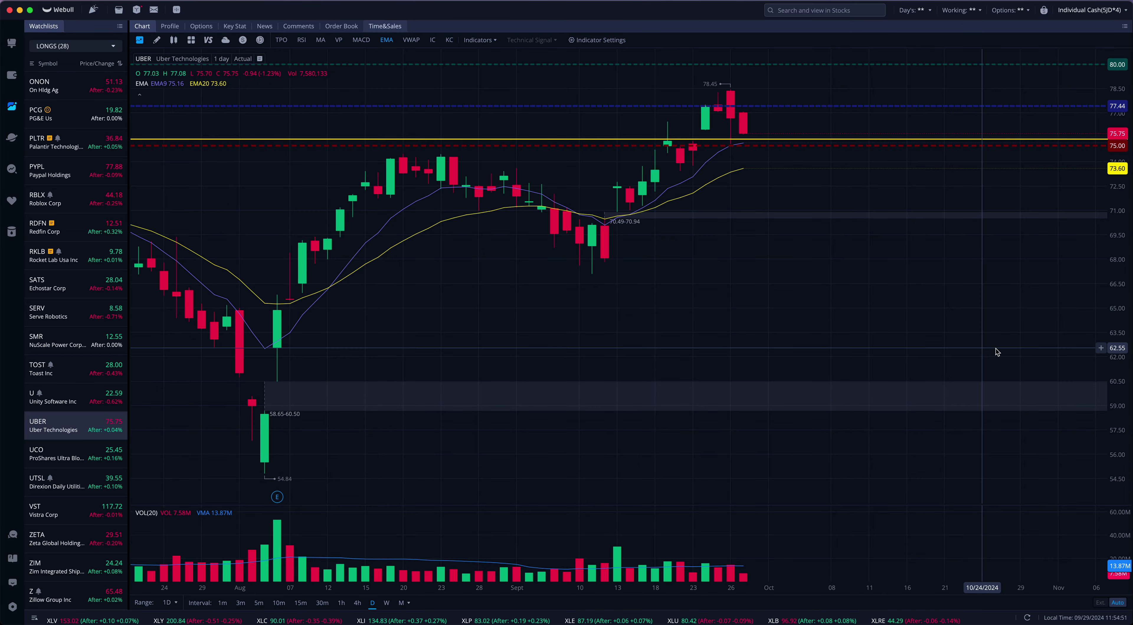
pyautogui.scroll(-2, 996, 348)
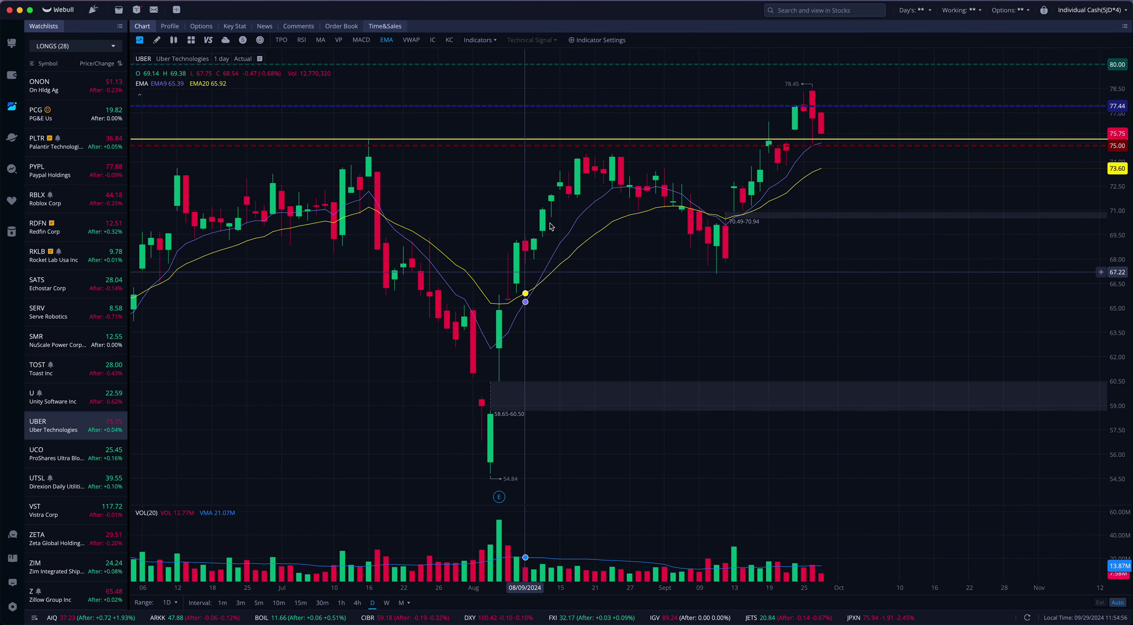
pyautogui.click(618, 139)
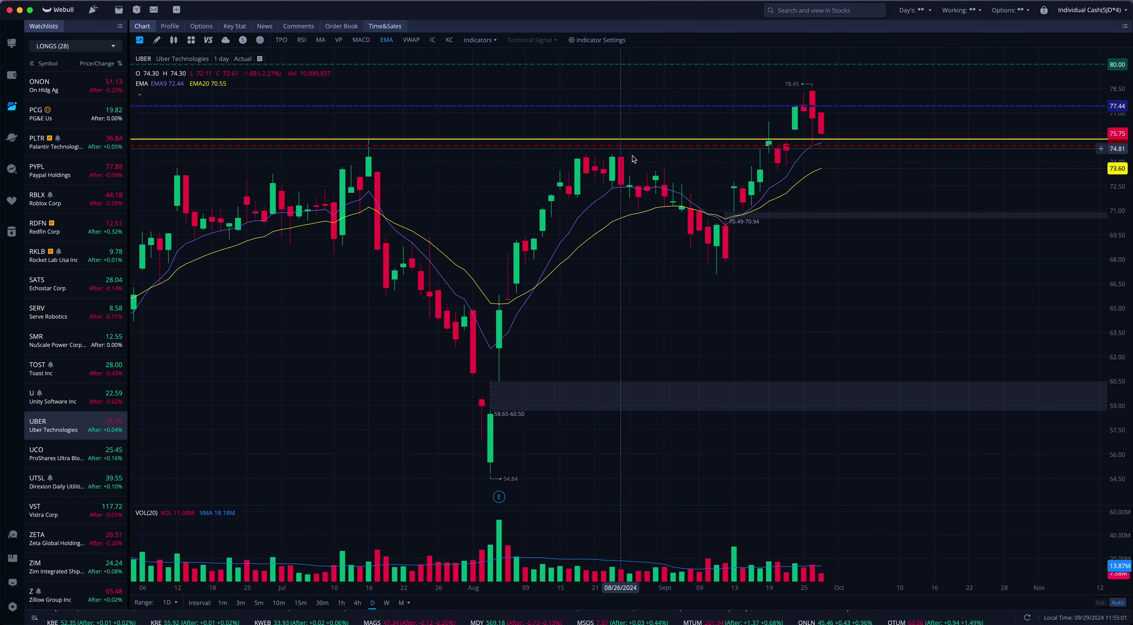
# Examine UBER's latest daily candles around the yellow horizontal level at a wider date range
pyautogui.click(589, 151)
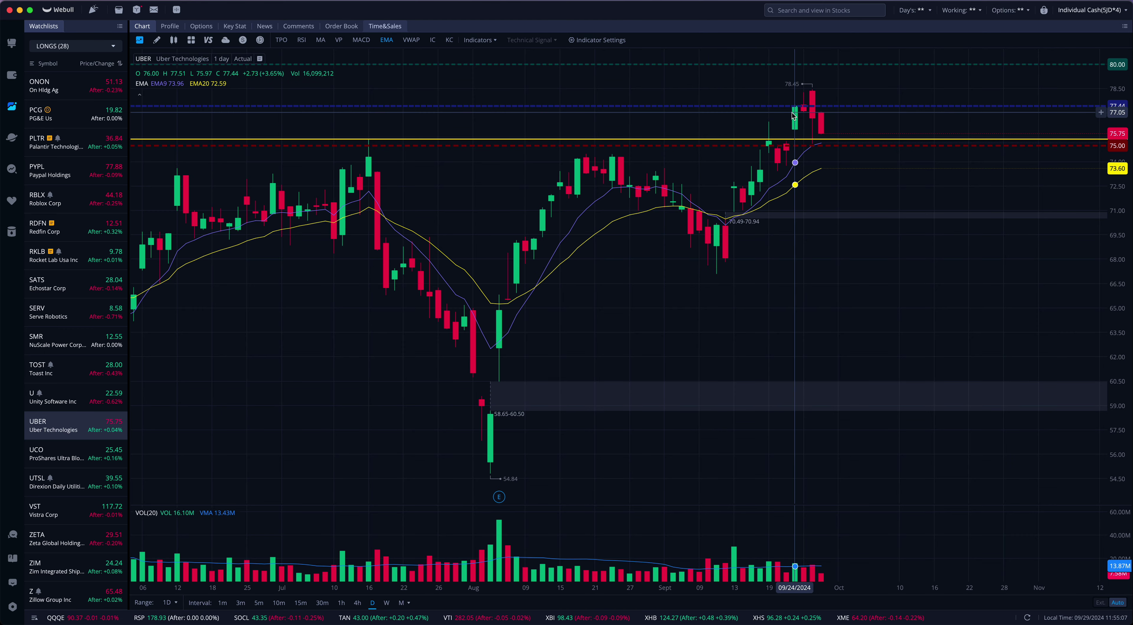
pyautogui.scroll(2, 876, 227)
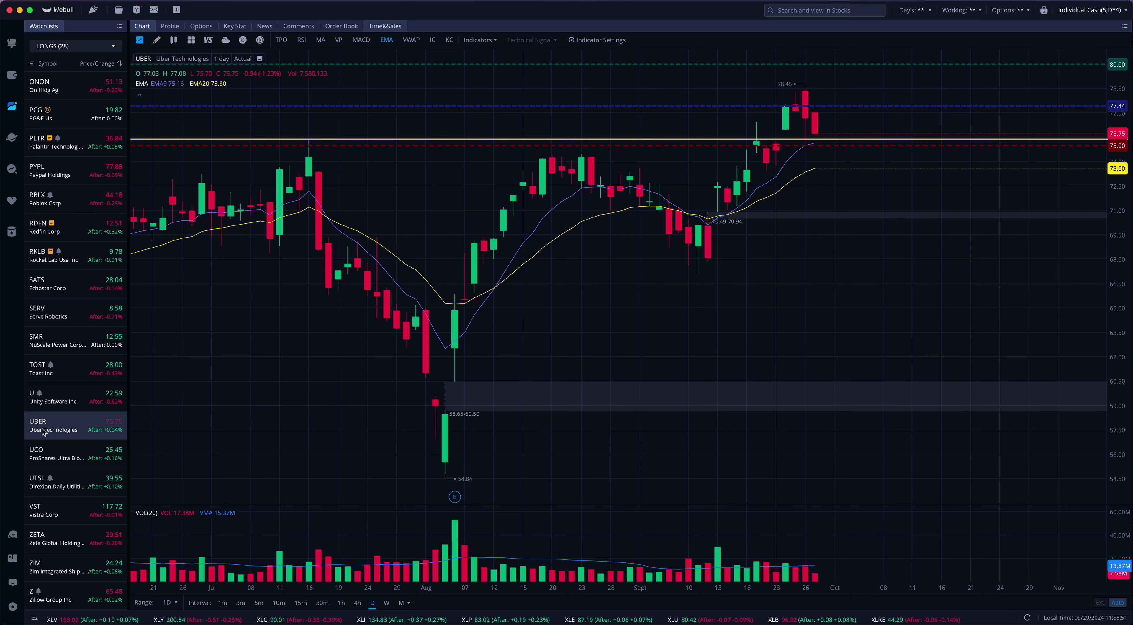
# Switch to the browser's Tradytics Scany stock screener and filter the stocks by Inside Day
pyautogui.press('super+Tab')
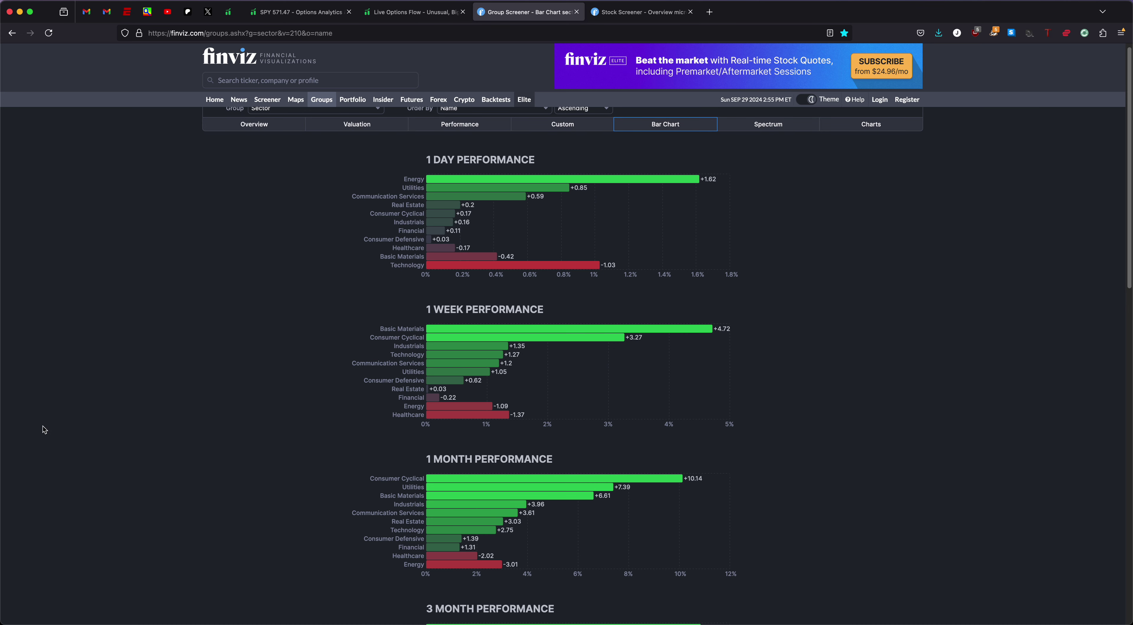
pyautogui.click(229, 12)
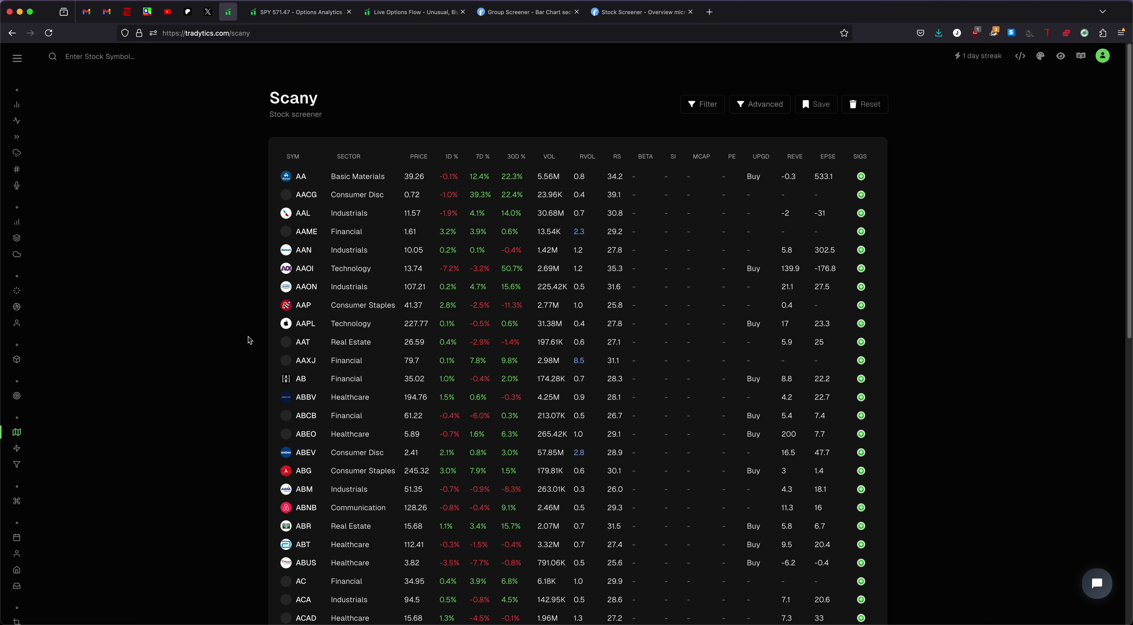
pyautogui.click(704, 106)
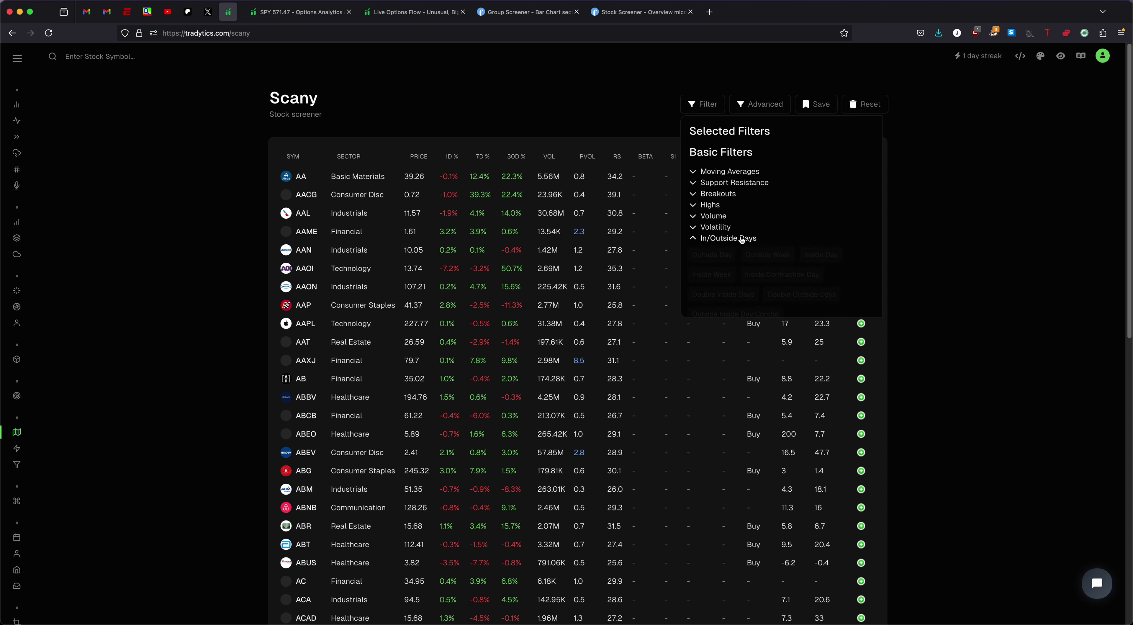
pyautogui.click(816, 256)
# Restrict the screener to the Default watchlist and sort the results by RS from highest to lowest
pyautogui.scroll(-5, 726, 216)
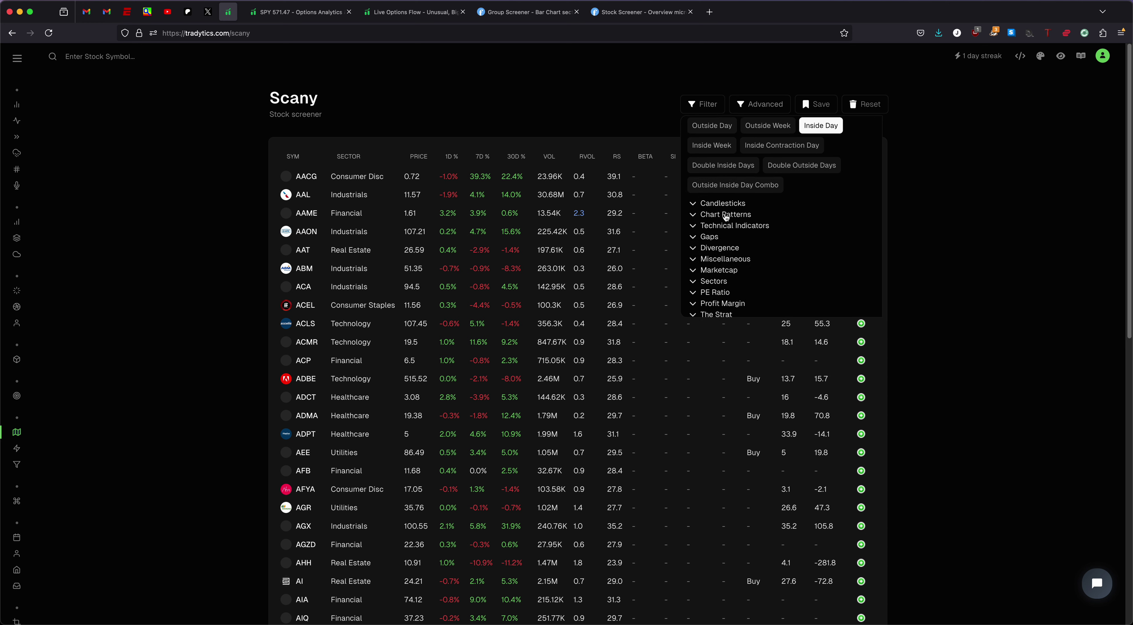
pyautogui.click(705, 300)
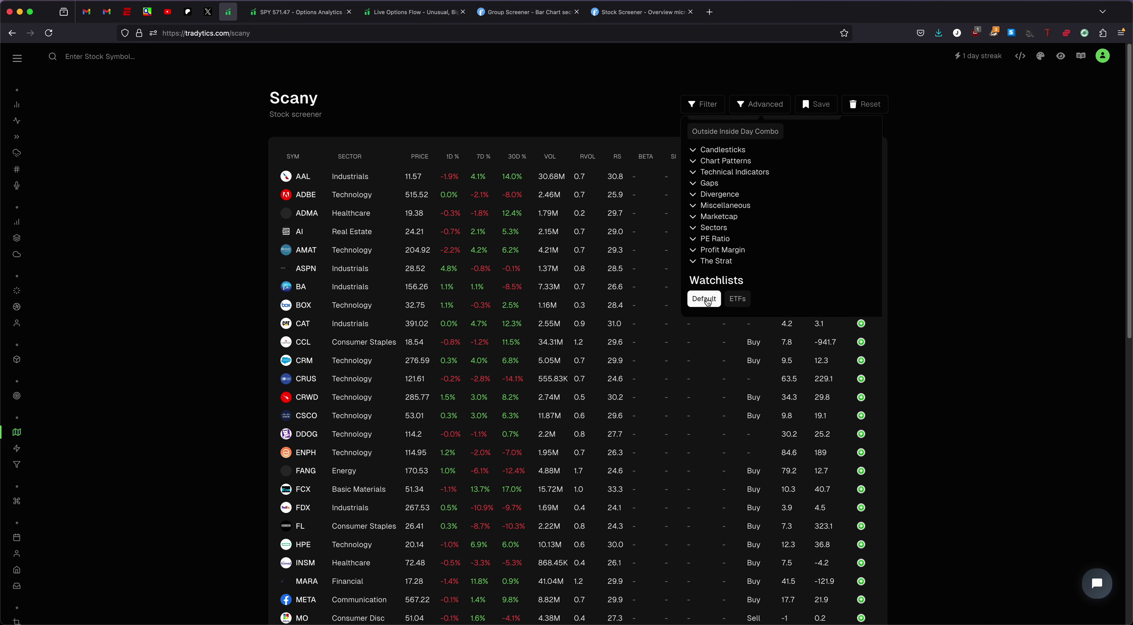
pyautogui.click(700, 102)
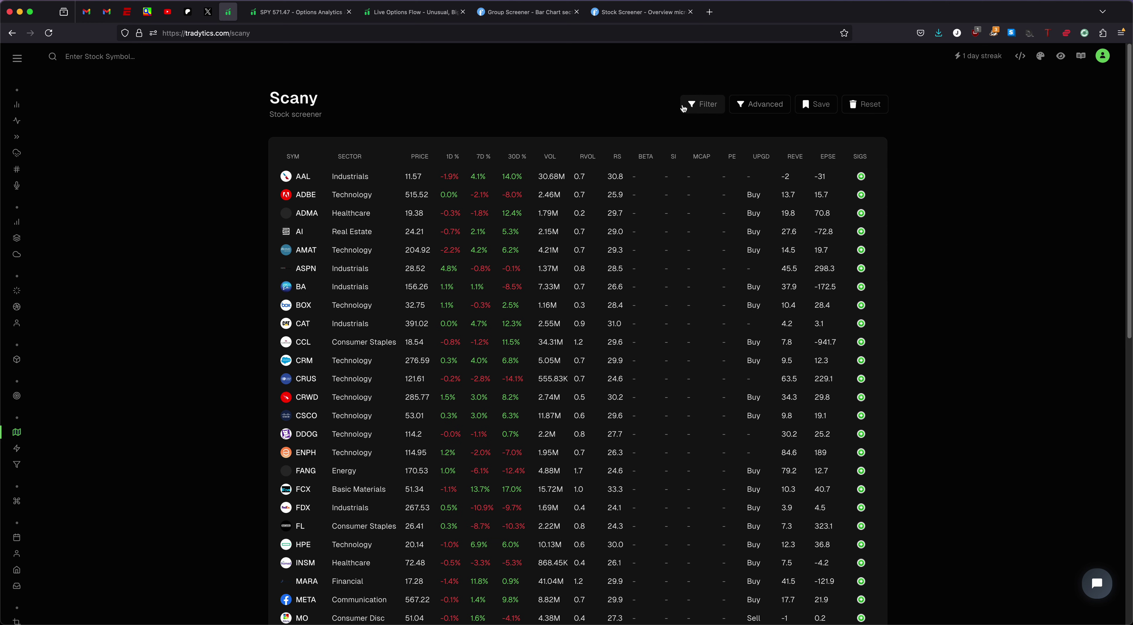
pyautogui.click(617, 156)
pyautogui.click(617, 157)
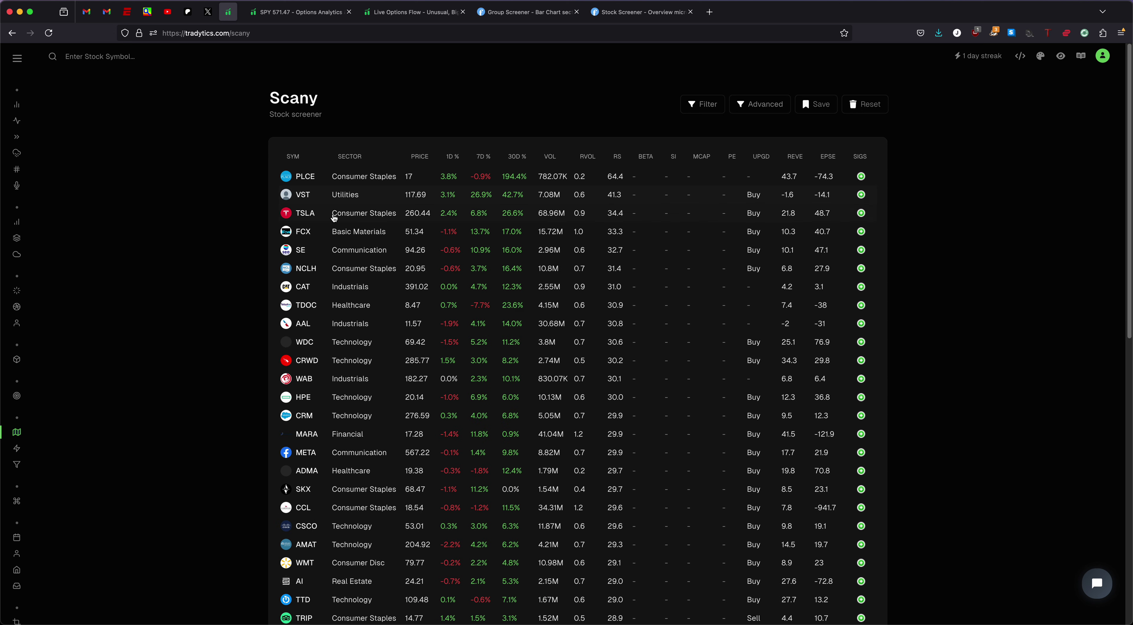
# Switch back to Webull and look up the ticker PLCE to open its daily chart
pyautogui.press('super+Tab')
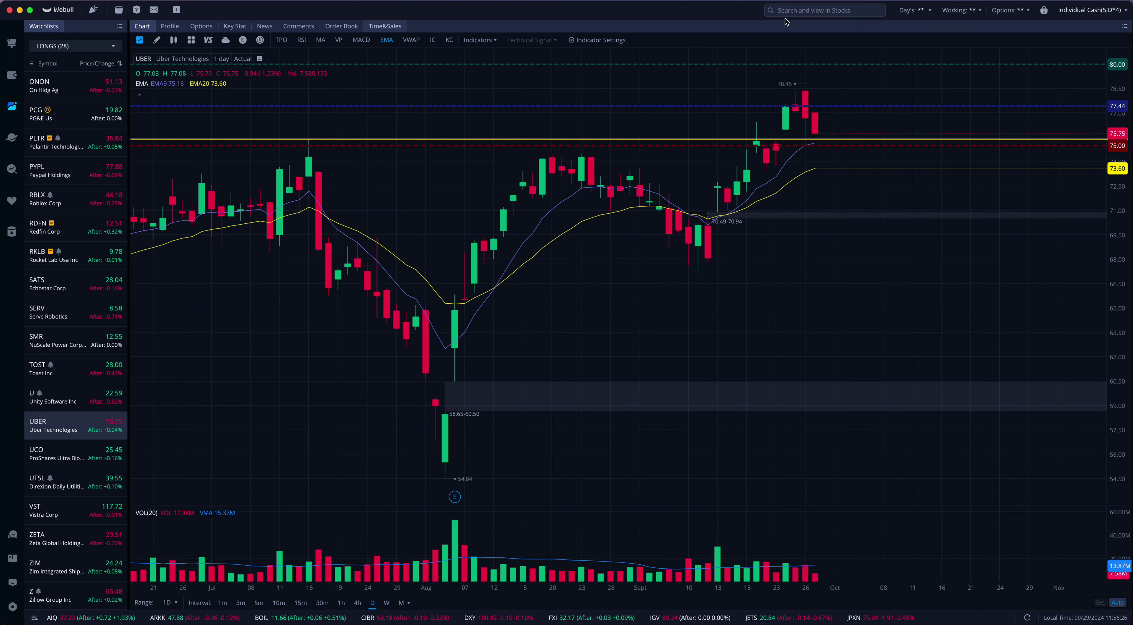
pyautogui.click(803, 12)
pyautogui.write('plc e')
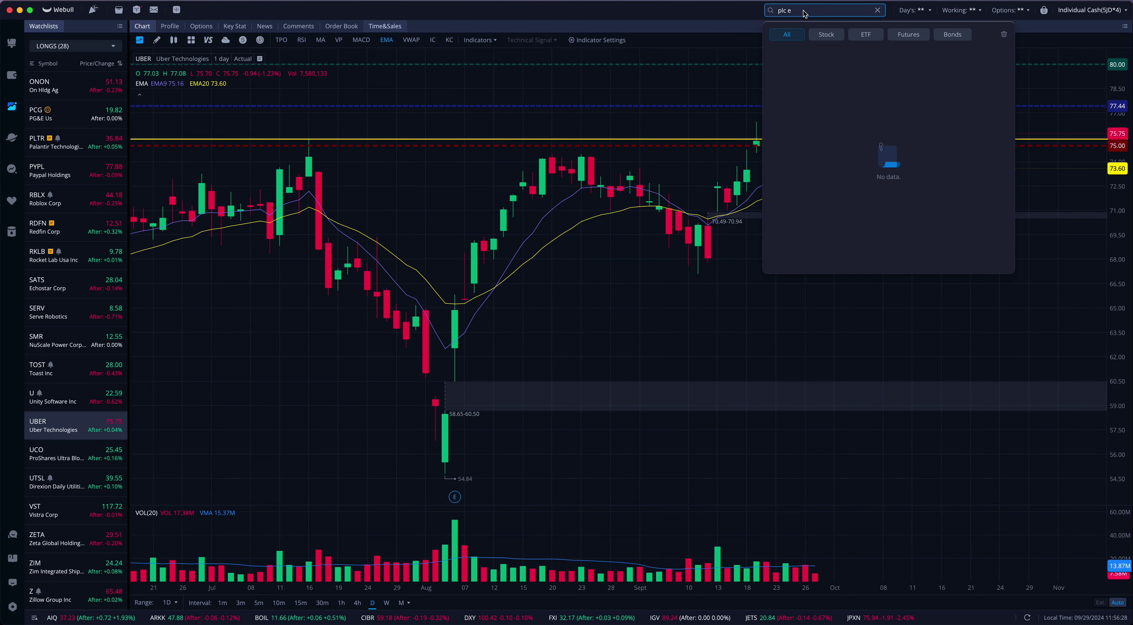
pyautogui.press('BackSpace')
pyautogui.press('BackSpace')
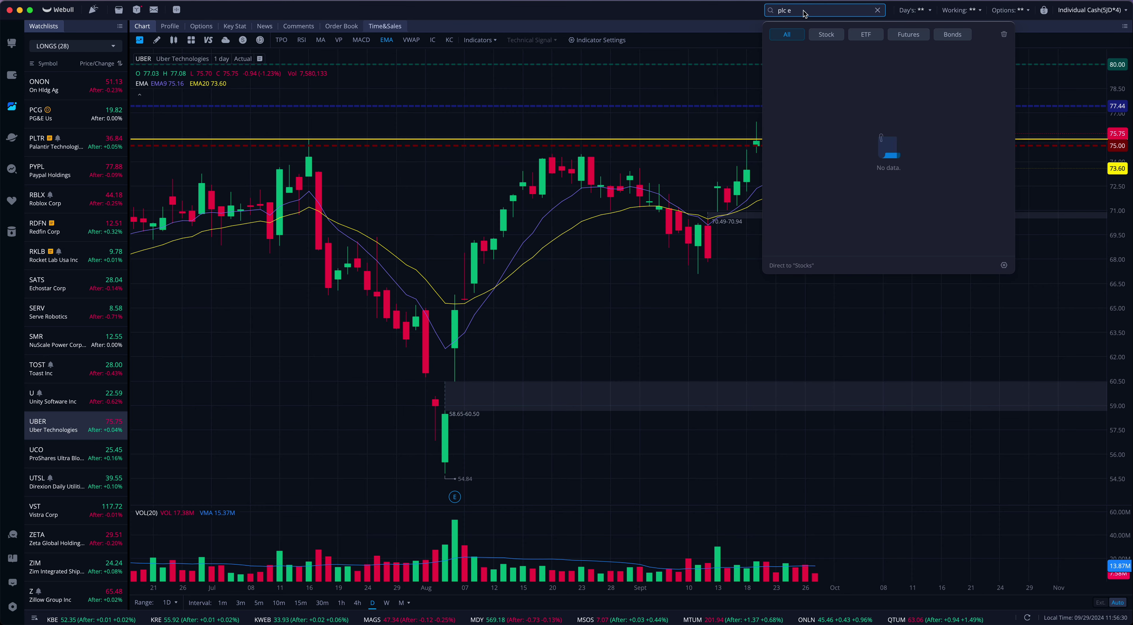
pyautogui.press('Return')
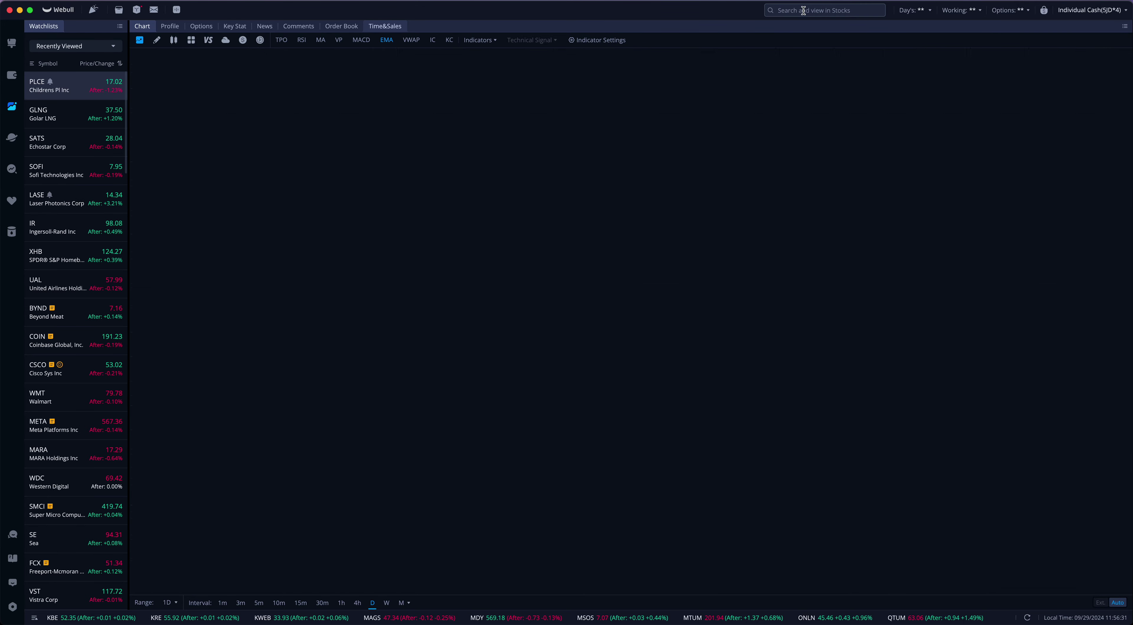
# Examine PLCE's recent candles, moving averages and volume at closer and wider date ranges
pyautogui.moveTo(877, 283); pyautogui.dragTo(685, 291)
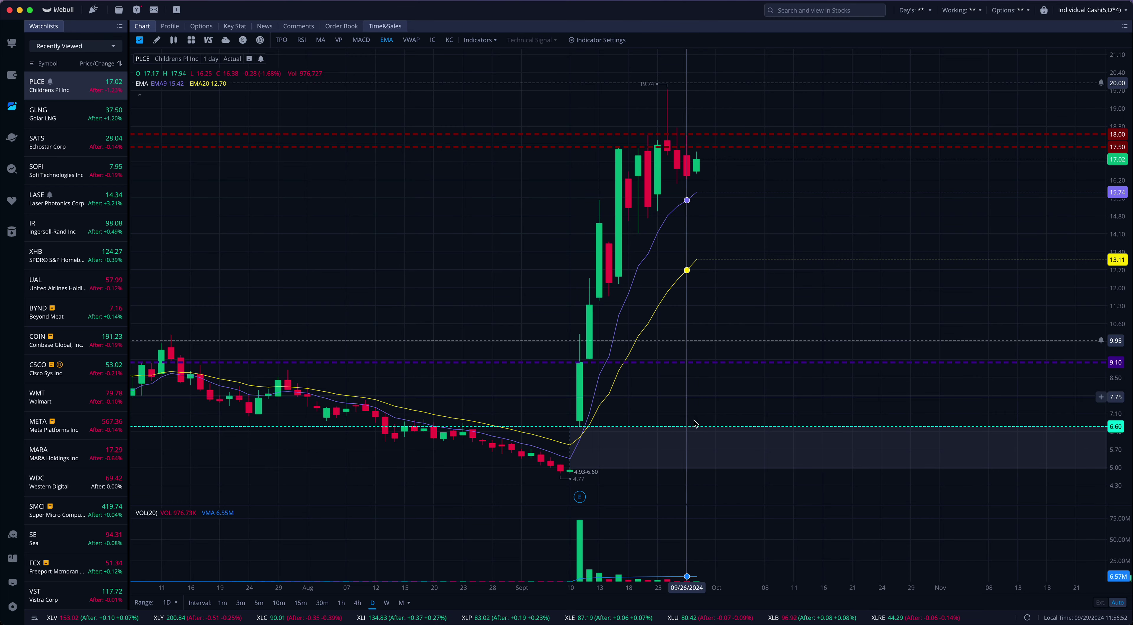
pyautogui.scroll(3, 694, 423)
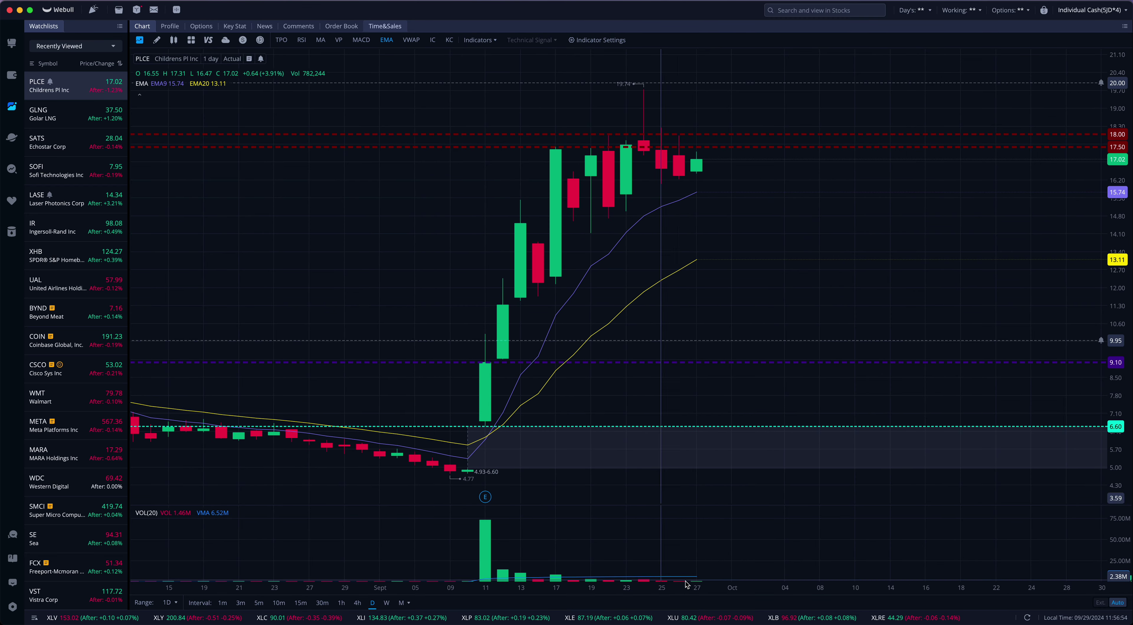
pyautogui.scroll(-1, 798, 305)
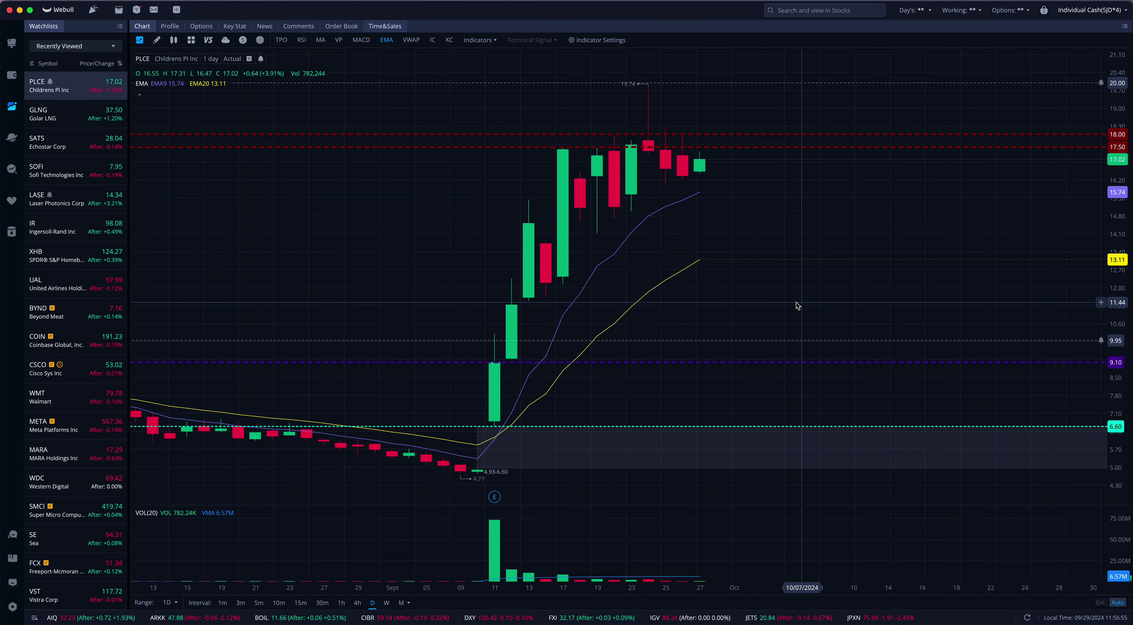
pyautogui.scroll(-2, 798, 305)
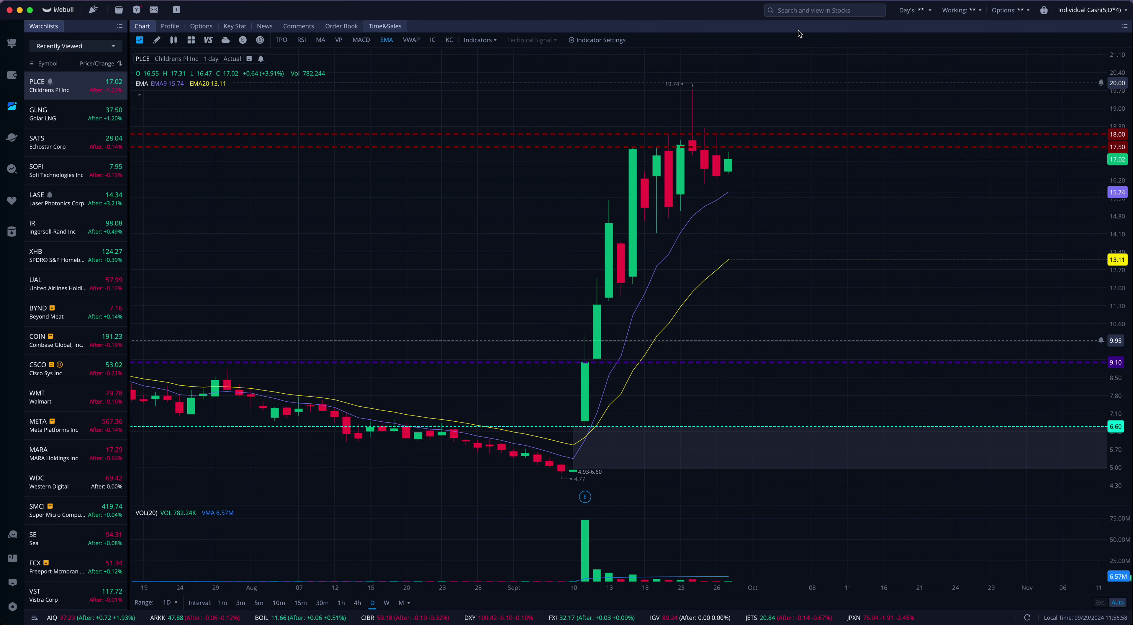
# Look up VST and examine its daily chart around the breakout and recent high at wider and closer date ranges
pyautogui.click(803, 13)
pyautogui.write('vst')
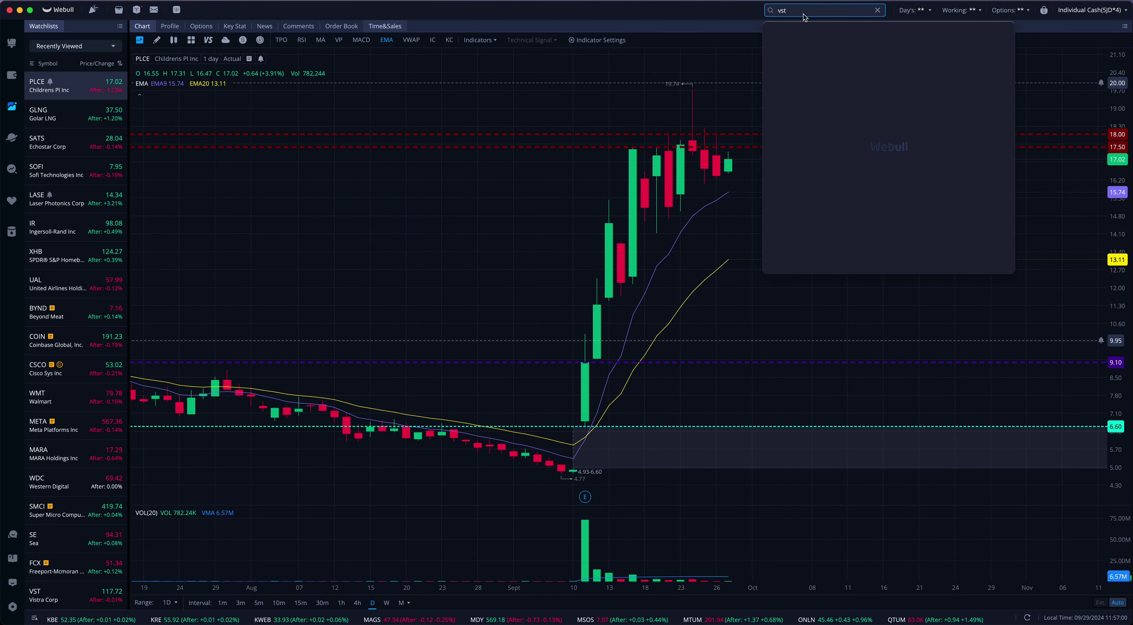
pyautogui.press('Return')
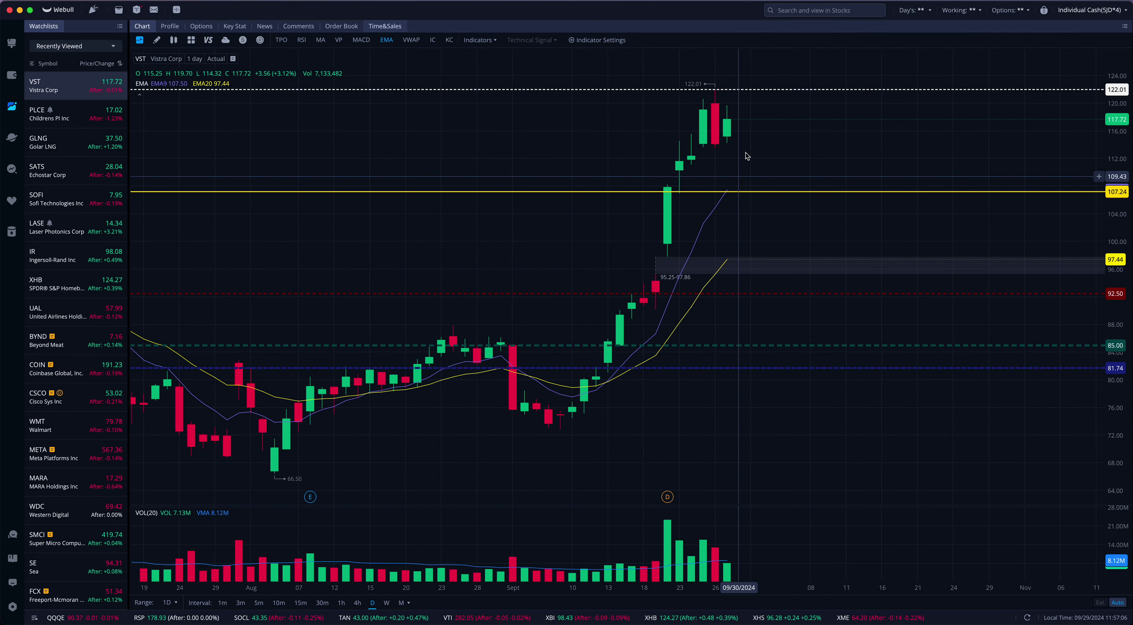
pyautogui.scroll(-5, 817, 256)
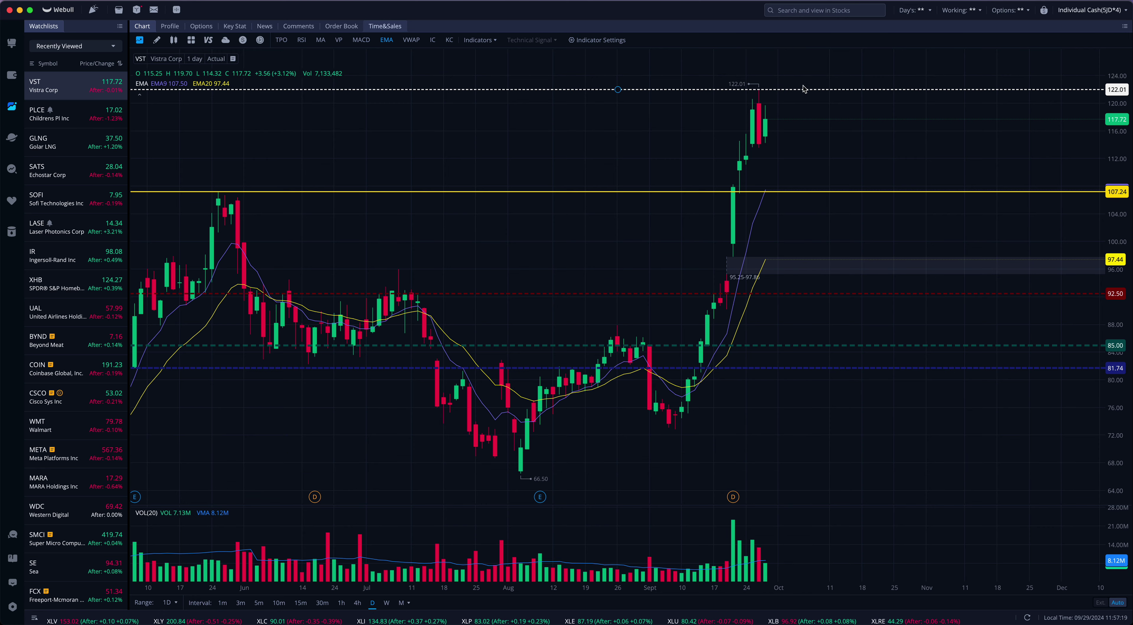
pyautogui.scroll(3, 825, 154)
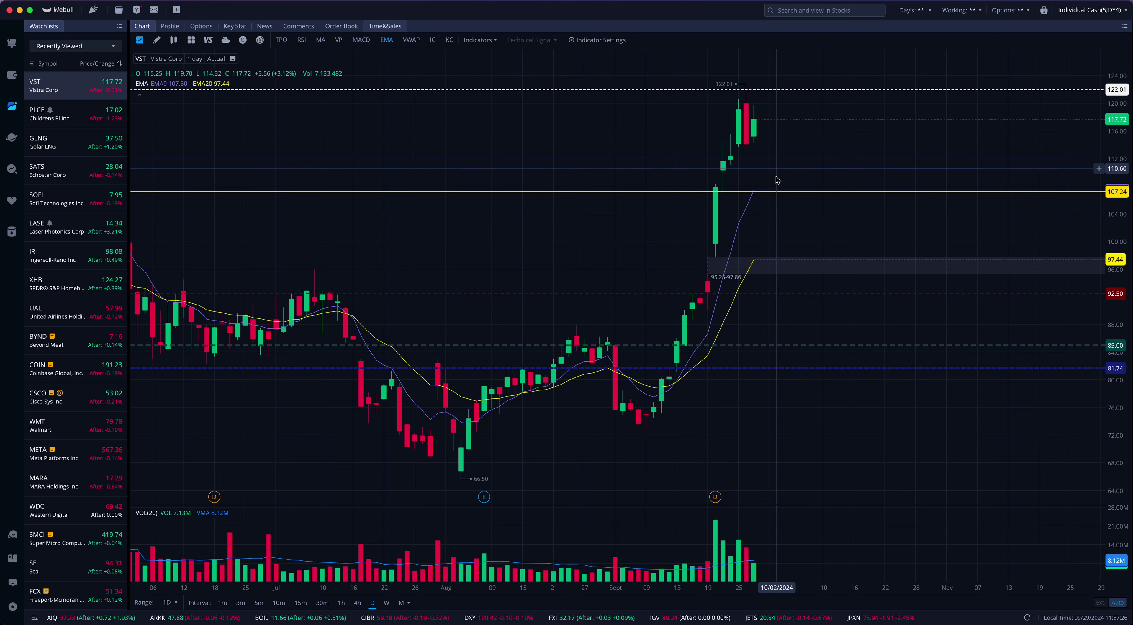
# Look up TSLA and examine its daily chart's rising trendline, recent candles and horizontal levels at different date ranges
pyautogui.click(813, 10)
pyautogui.write('tsla')
pyautogui.press('Return')
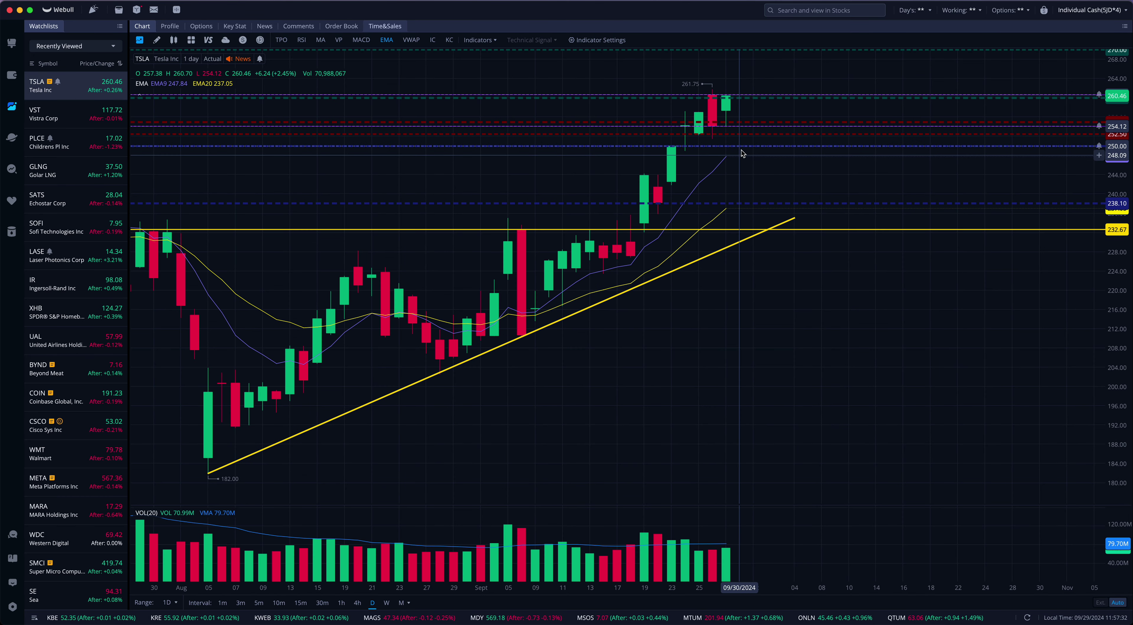
pyautogui.scroll(-3, 807, 153)
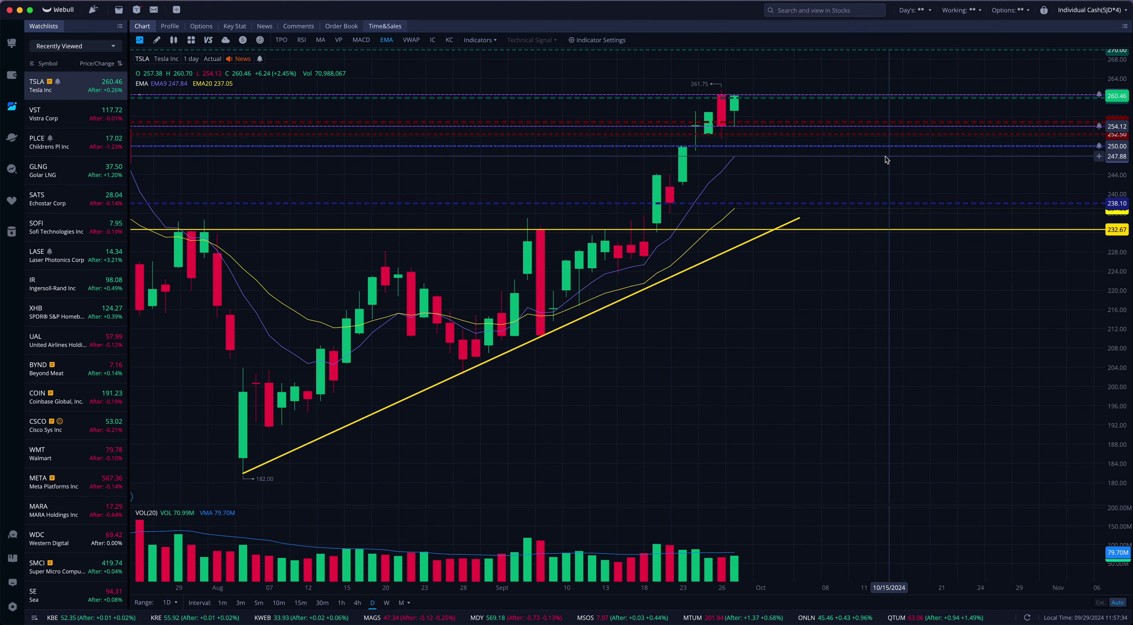
pyautogui.scroll(-2, 772, 112)
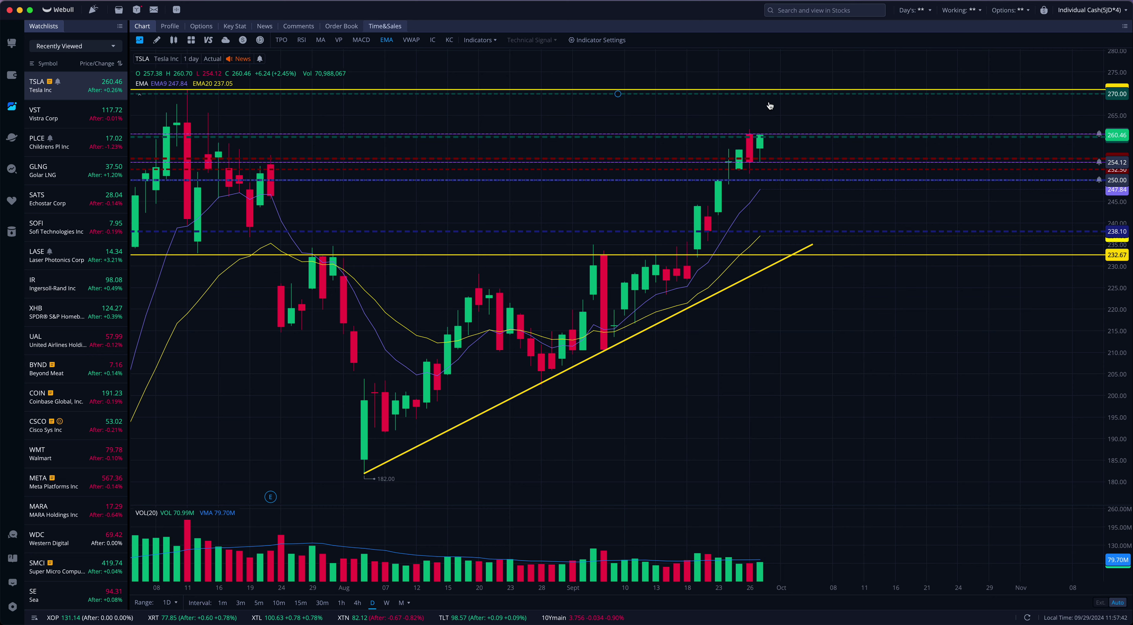
pyautogui.scroll(3, 790, 151)
pyautogui.scroll(-1, 791, 151)
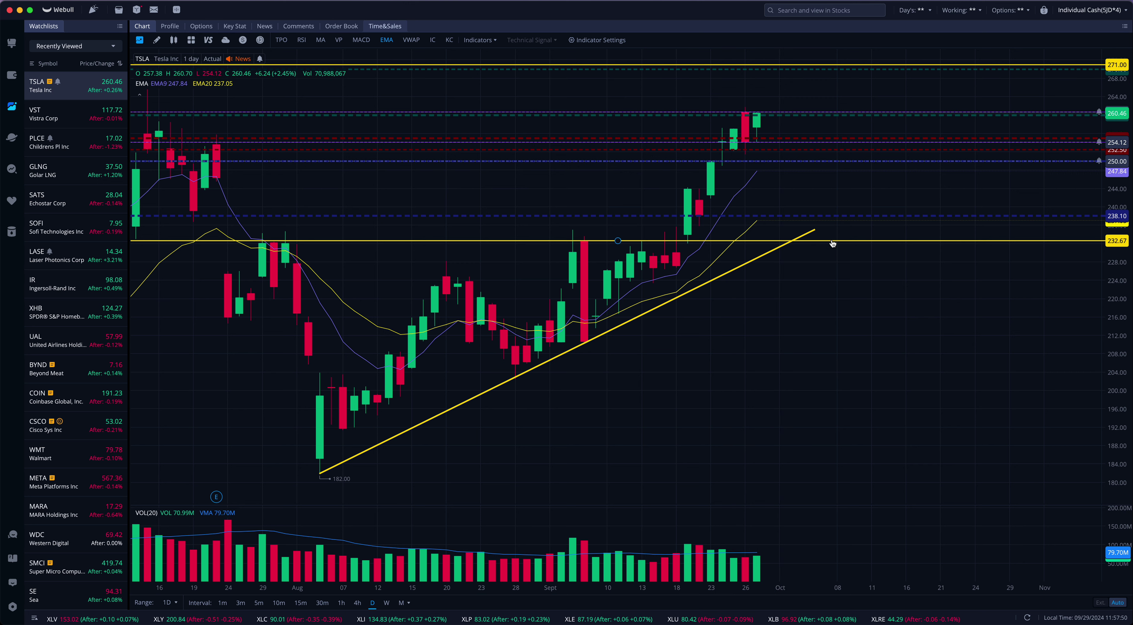
# Switch to the Scany screener in the browser and replace the Inside Day filter with Inside Week
pyautogui.press('super+Tab')
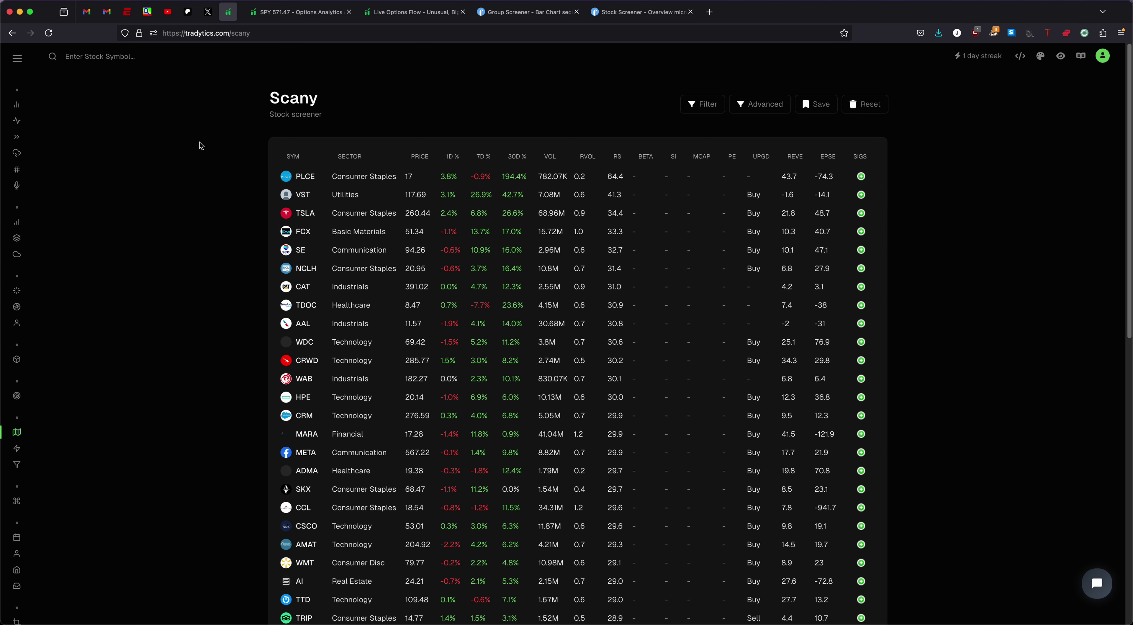
pyautogui.click(704, 111)
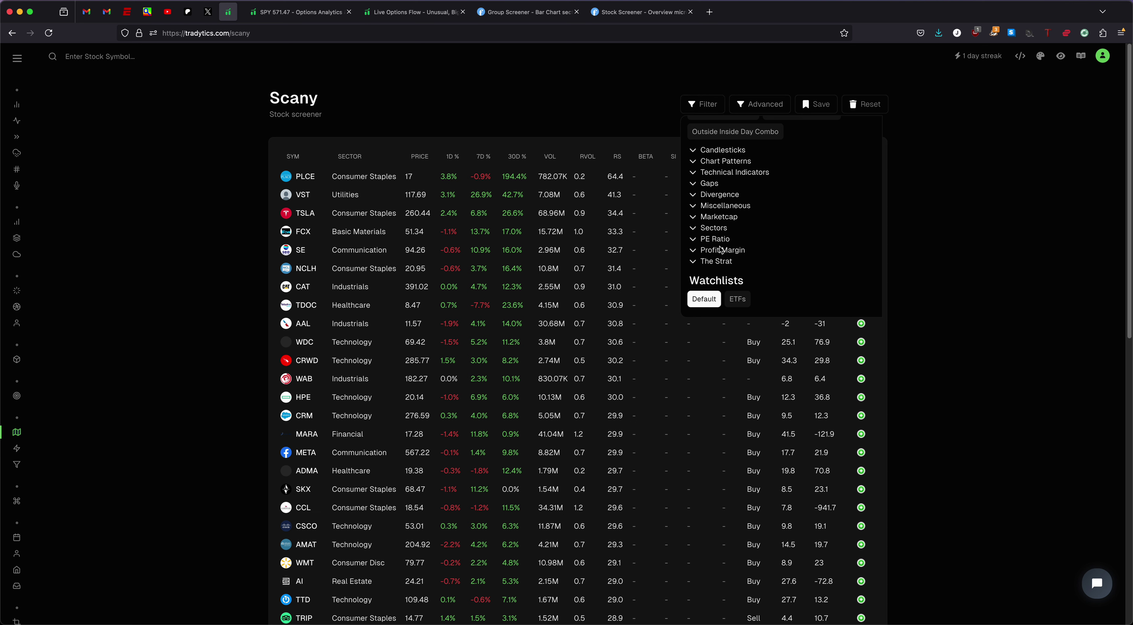
pyautogui.scroll(5, 773, 239)
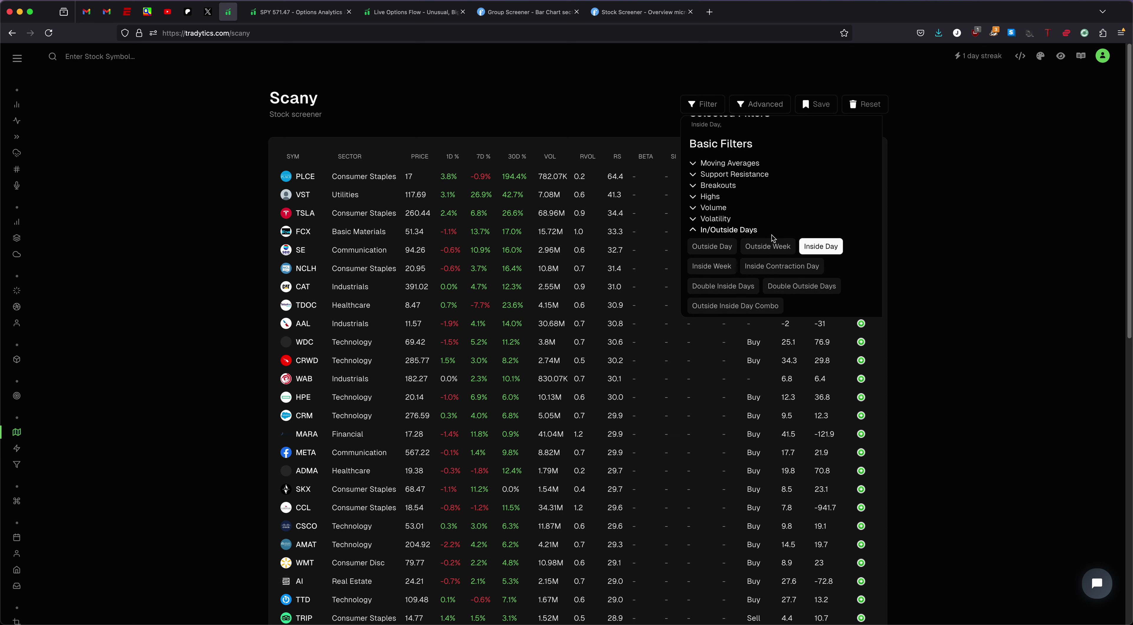
pyautogui.click(816, 248)
pyautogui.click(707, 257)
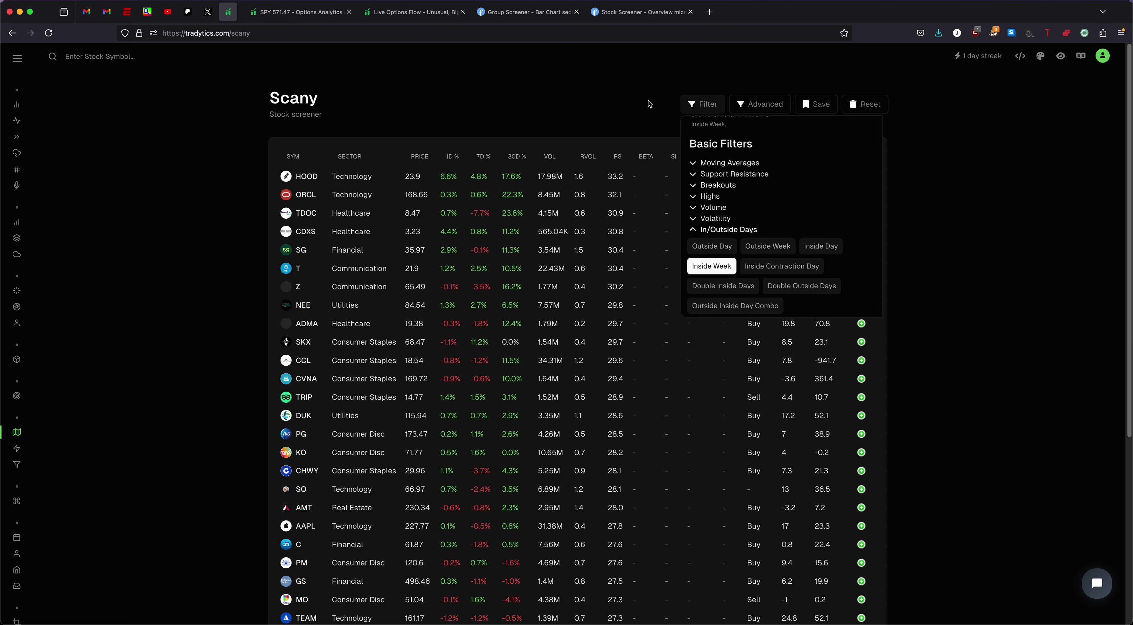
pyautogui.click(701, 104)
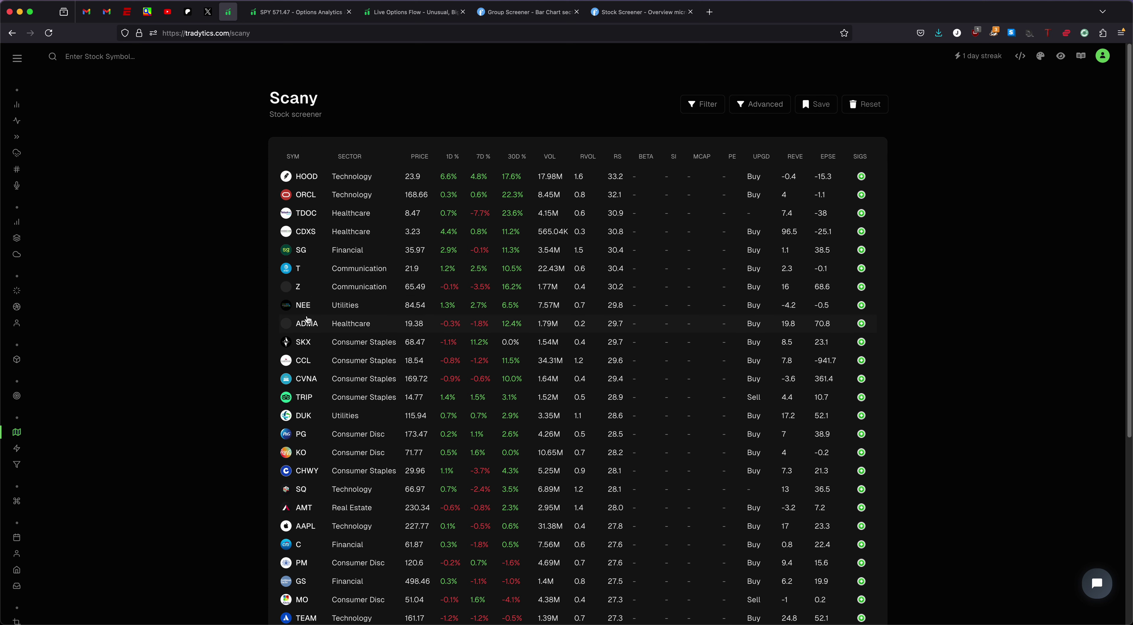
# Switch back to Webull and change the watchlist from Recently Viewed to INSIDE WEEKS
pyautogui.press('super+Tab')
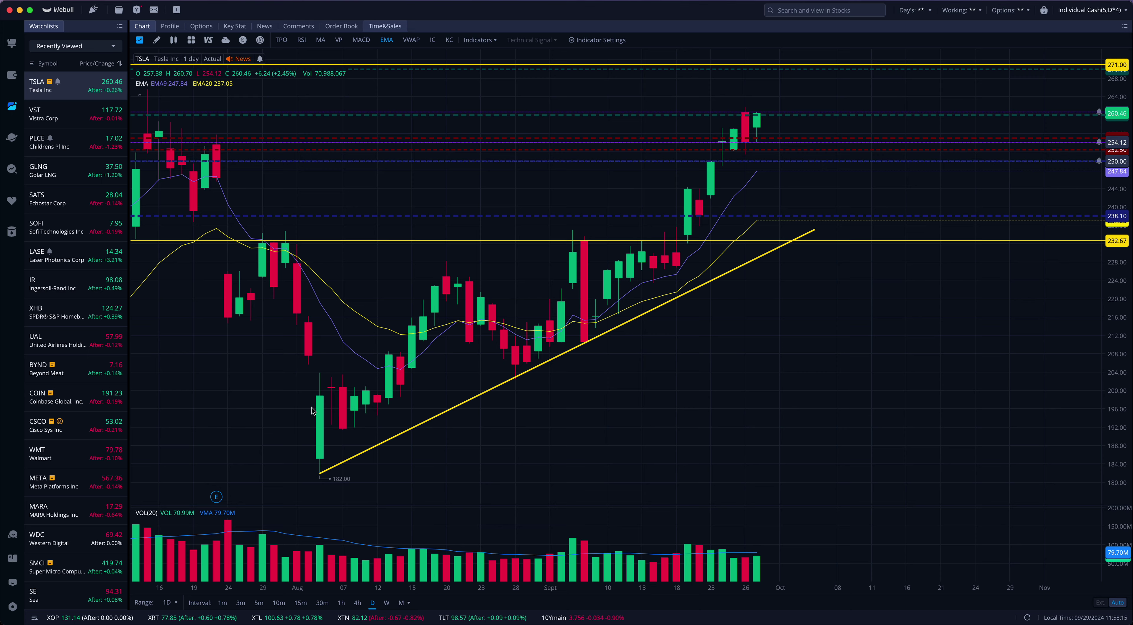
pyautogui.click(59, 45)
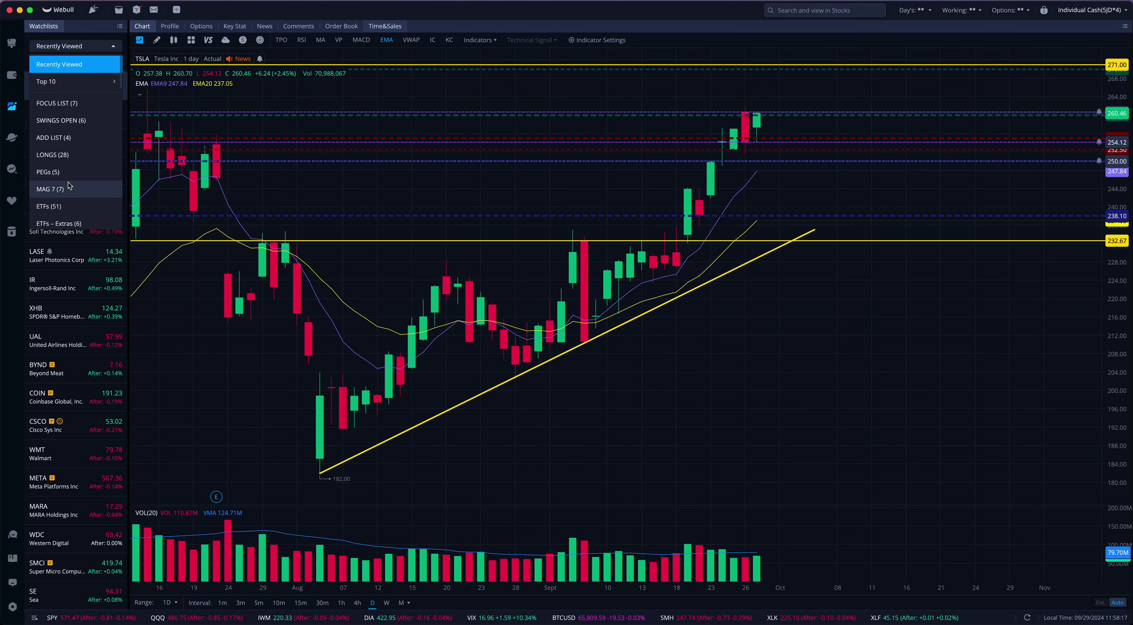
pyautogui.scroll(-3, 68, 184)
pyautogui.click(66, 197)
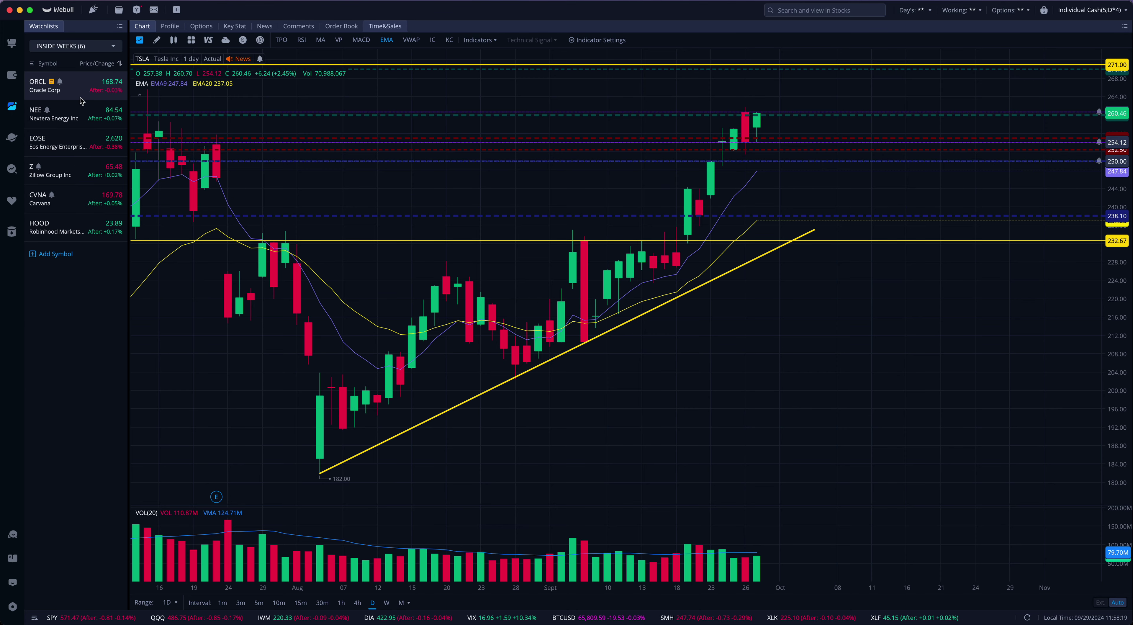
# Open ORCL's and NEE's daily charts in turn and examine their recent candles against the marked horizontal levels and trendline
pyautogui.click(84, 91)
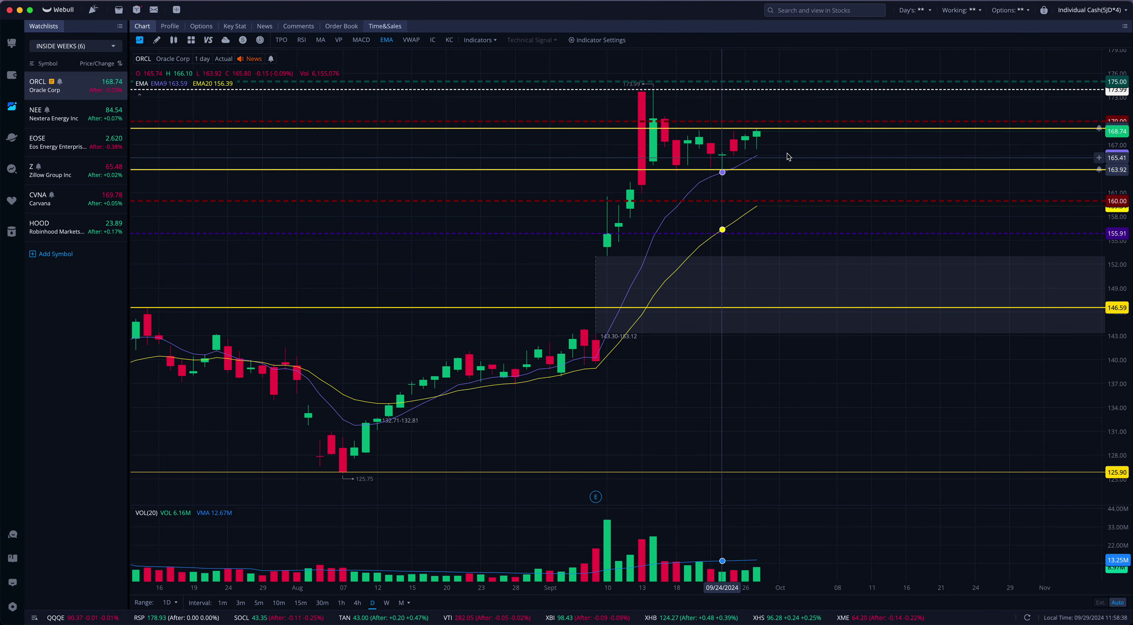
pyautogui.click(66, 114)
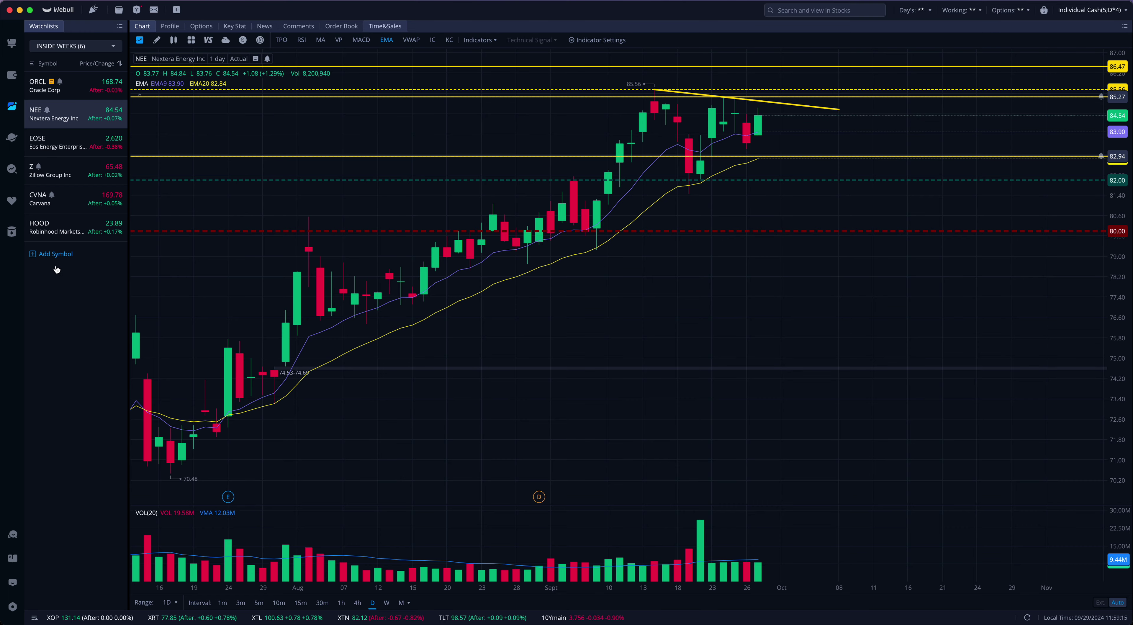
# Open the daily charts of EOSE, Z, CVNA and HOOD in turn and examine their recent candles against the marked levels
pyautogui.click(87, 145)
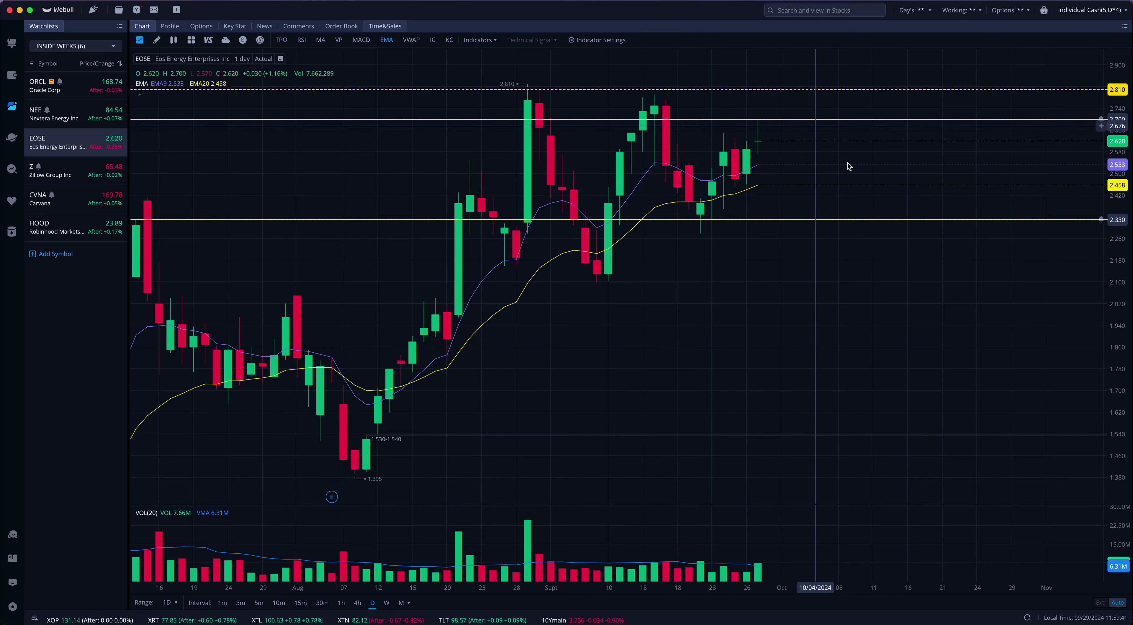
pyautogui.click(106, 177)
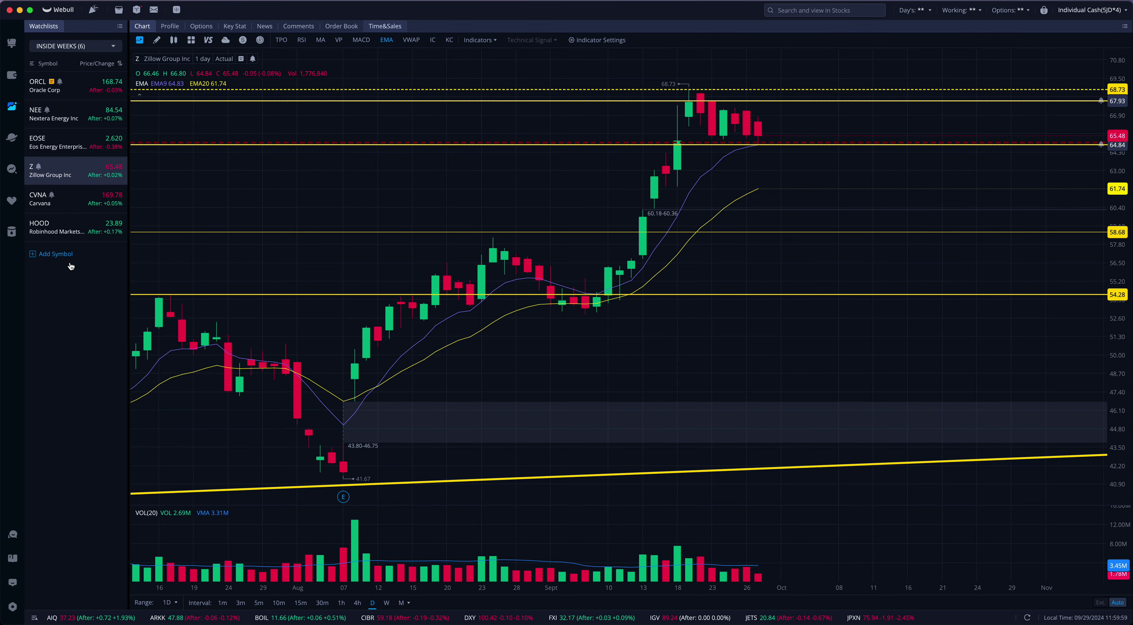
pyautogui.click(89, 202)
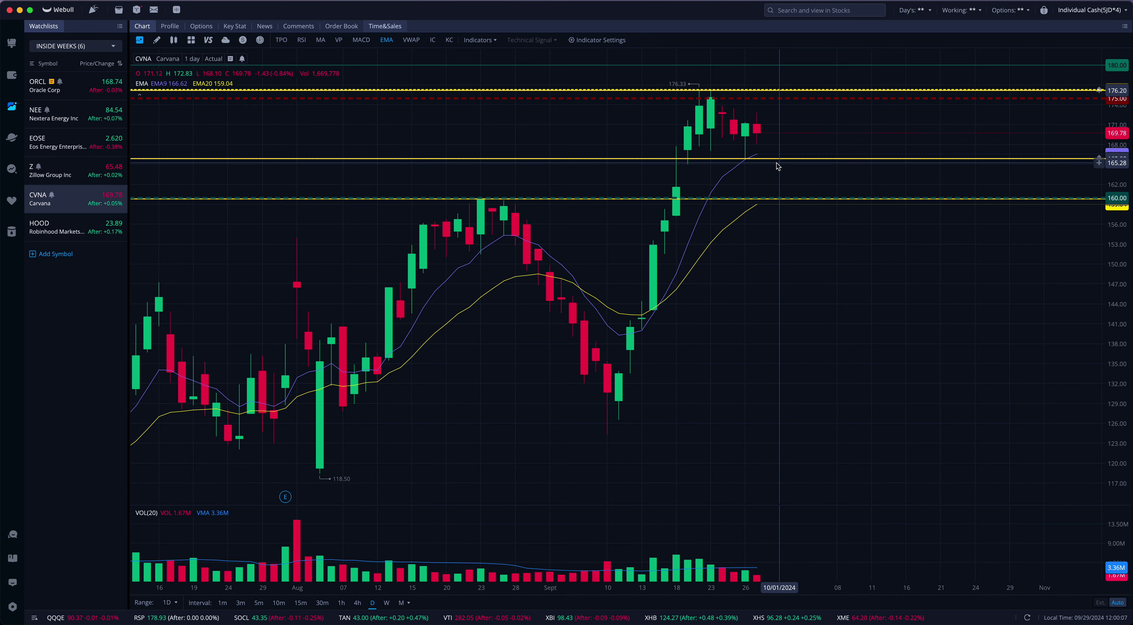
pyautogui.click(64, 235)
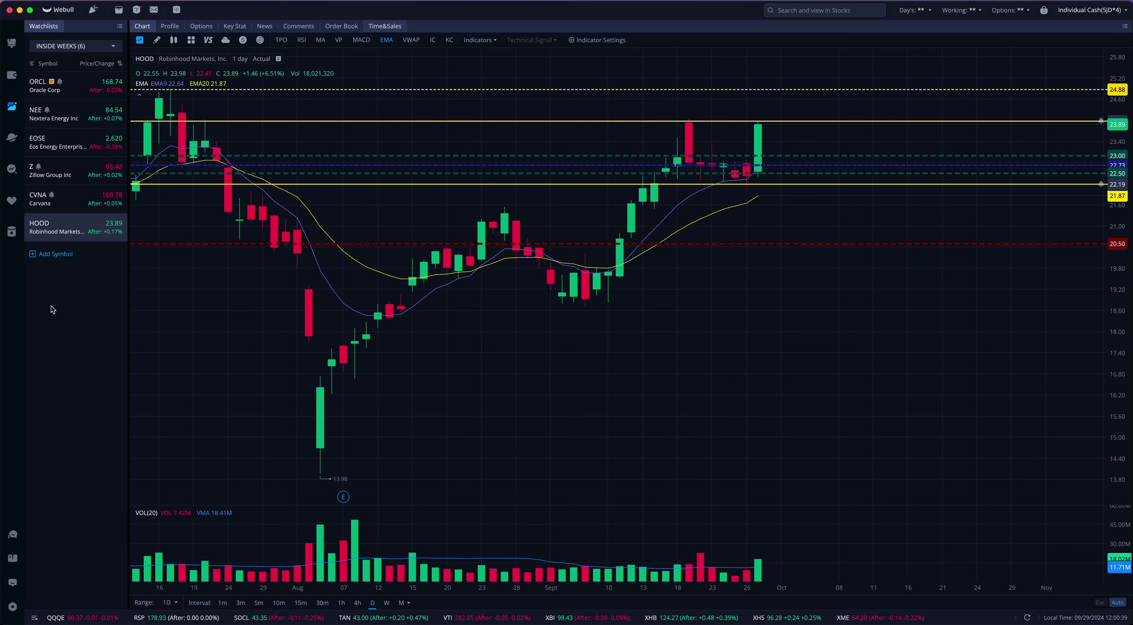
# Switch to the Finviz stock screener in the browser and review its results table, including the SATS chart preview
pyautogui.press('super+Tab')
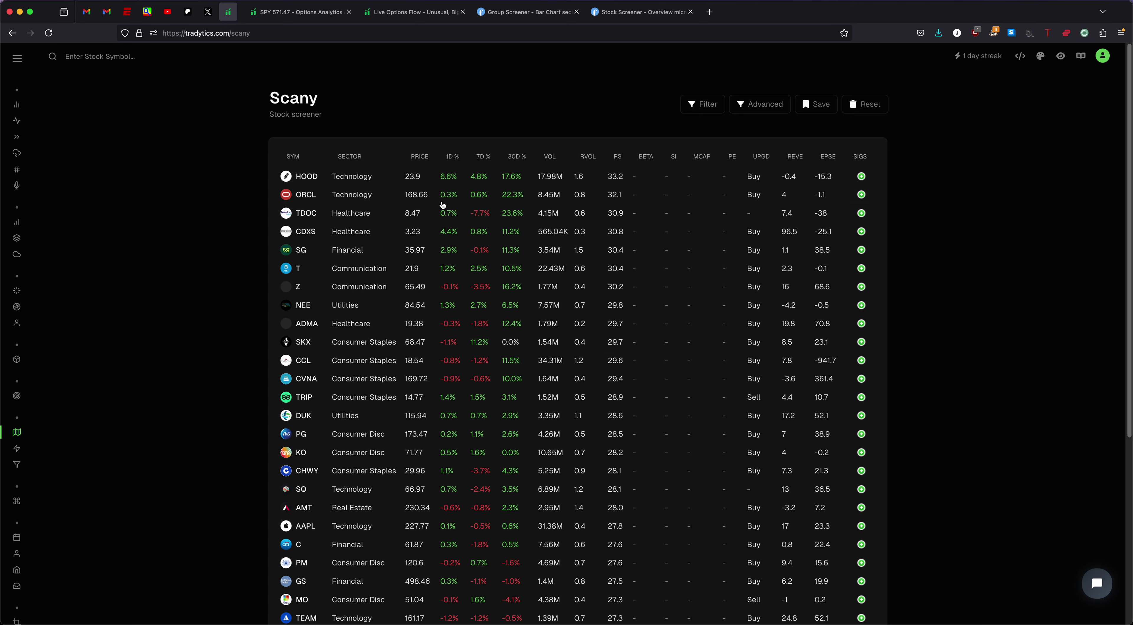
pyautogui.click(625, 13)
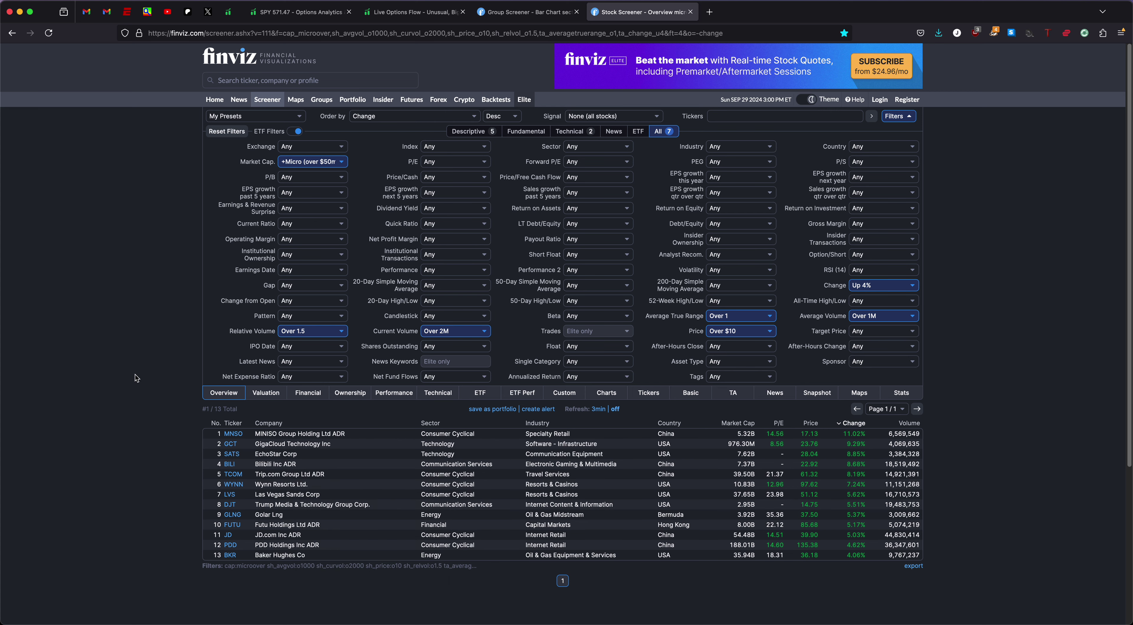
pyautogui.scroll(-3, 135, 375)
pyautogui.scroll(-1, 135, 376)
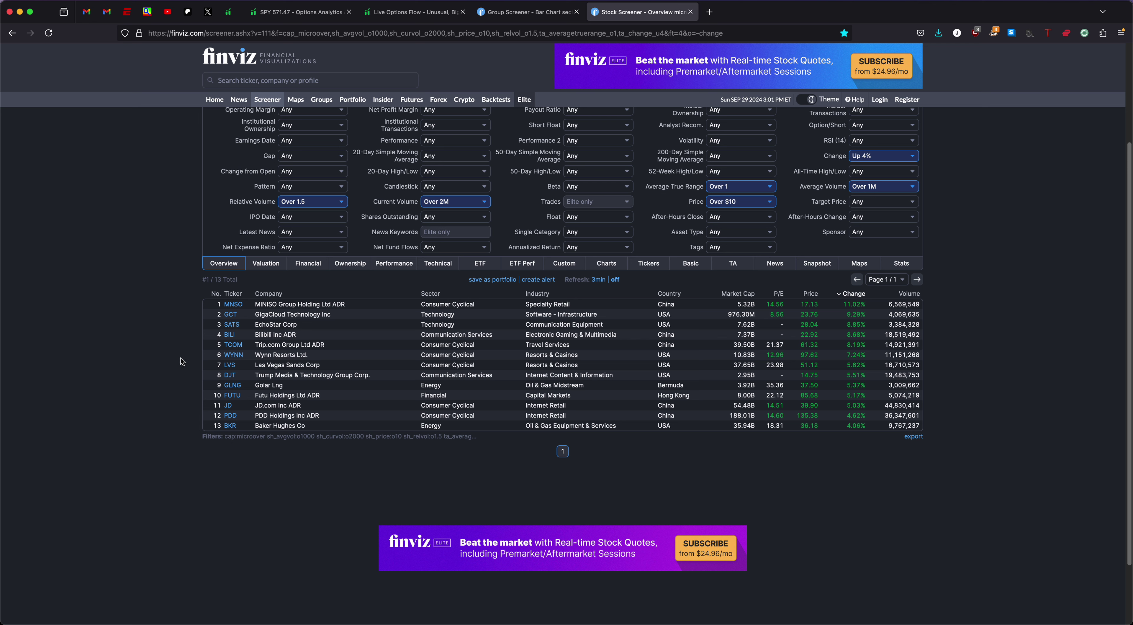
pyautogui.moveTo(234, 306)
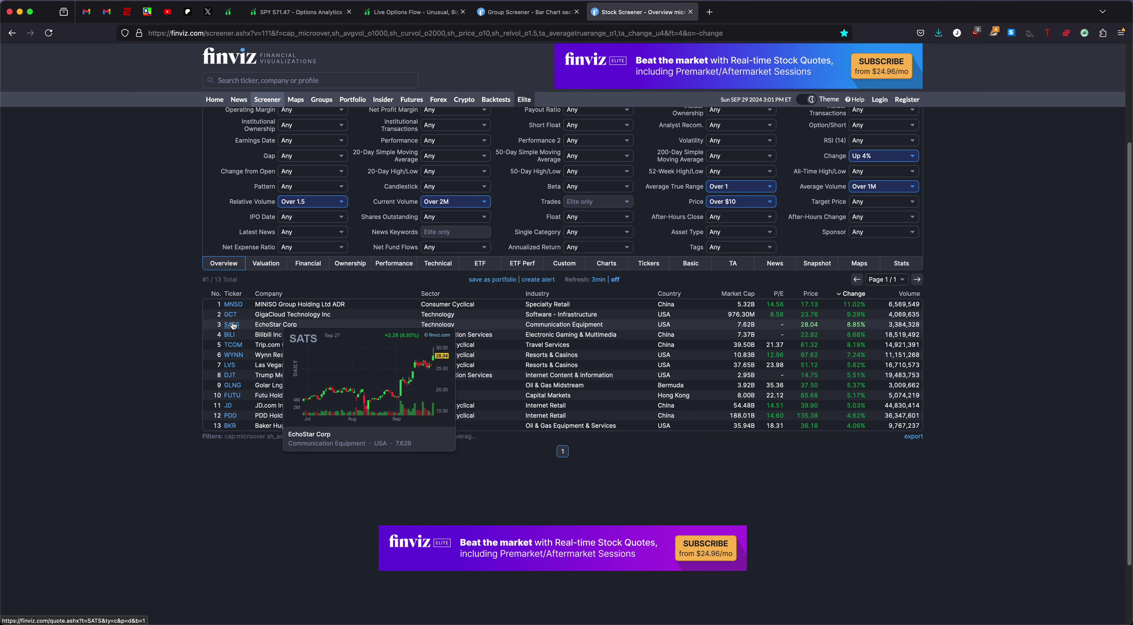
# Switch back to Webull, change the watchlist to LONGS and open the SATS daily chart
pyautogui.press('super+Tab')
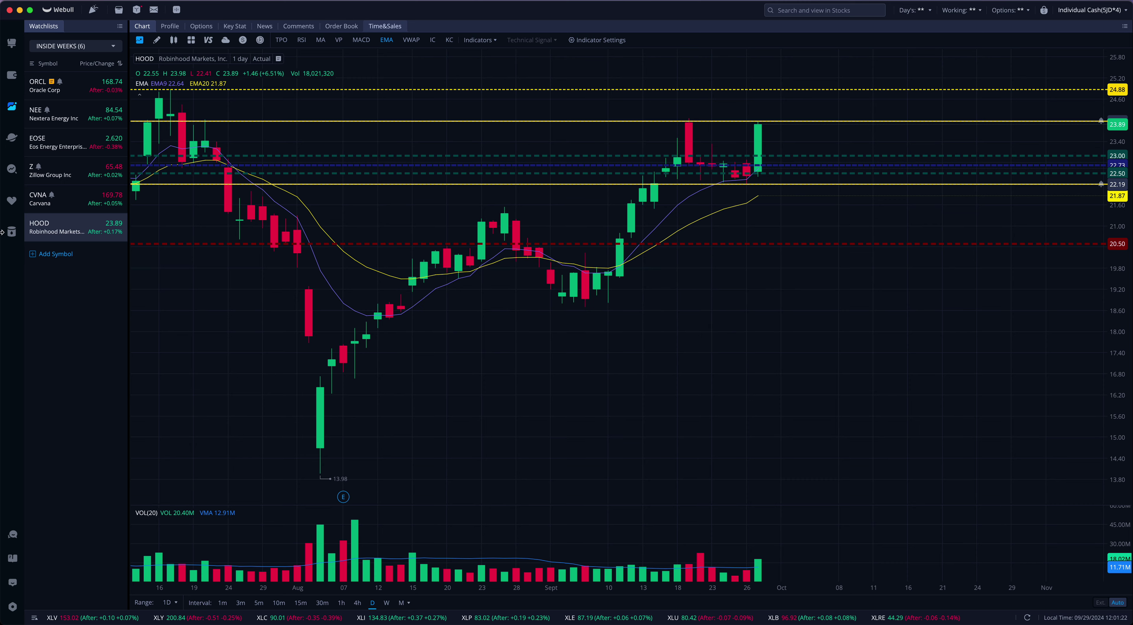
pyautogui.click(64, 46)
pyautogui.scroll(5, 64, 207)
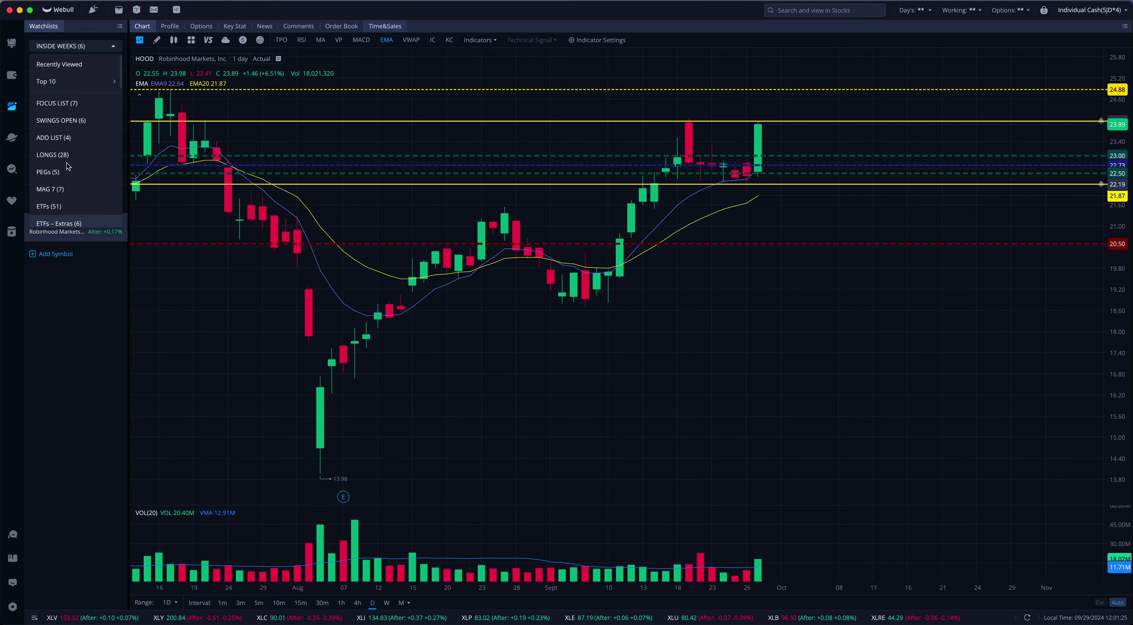
pyautogui.click(55, 155)
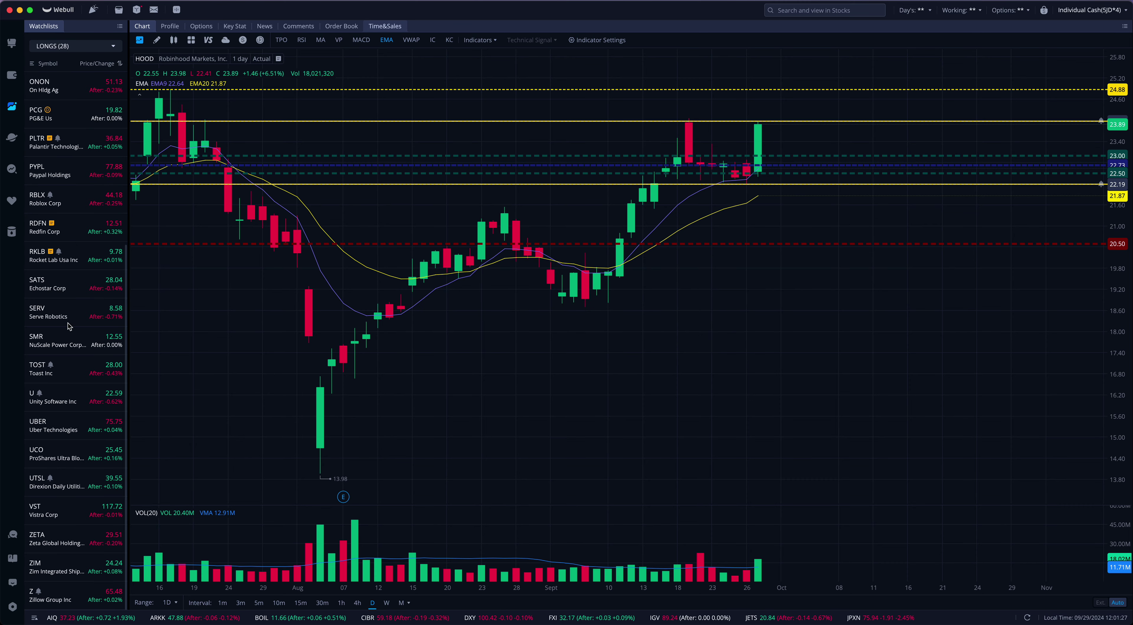
pyautogui.click(72, 284)
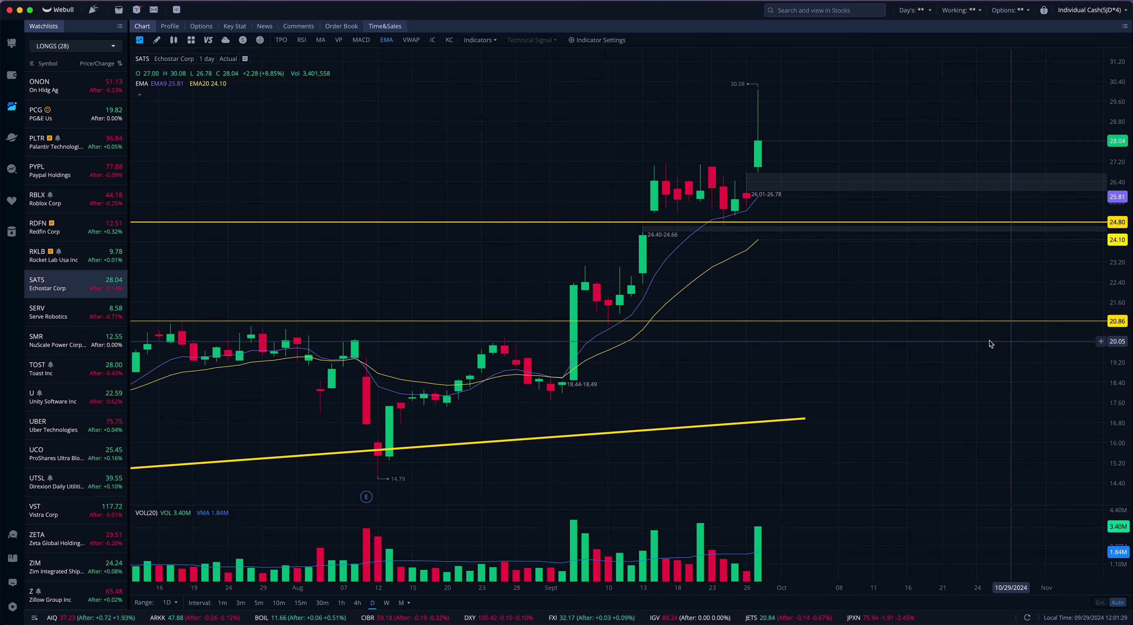
# Examine SATS's daily chart at different date ranges, covering the recent gaps, horizontal levels, moving averages and long rising trendline
pyautogui.scroll(-5, 1018, 353)
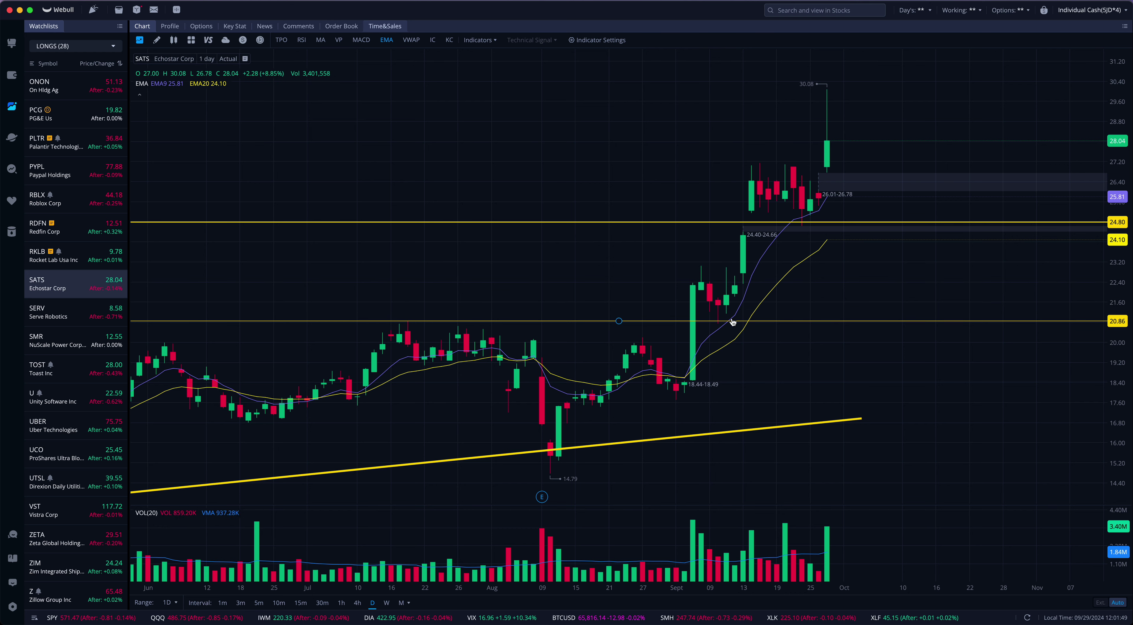
pyautogui.scroll(2, 713, 330)
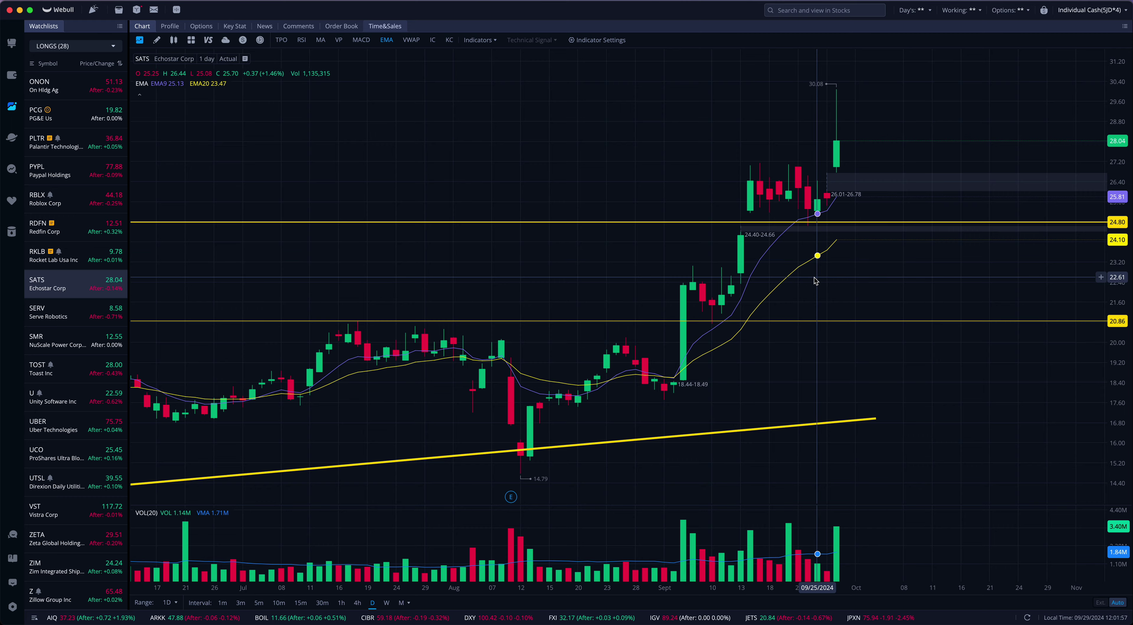
pyautogui.hscroll(4, 815, 281)
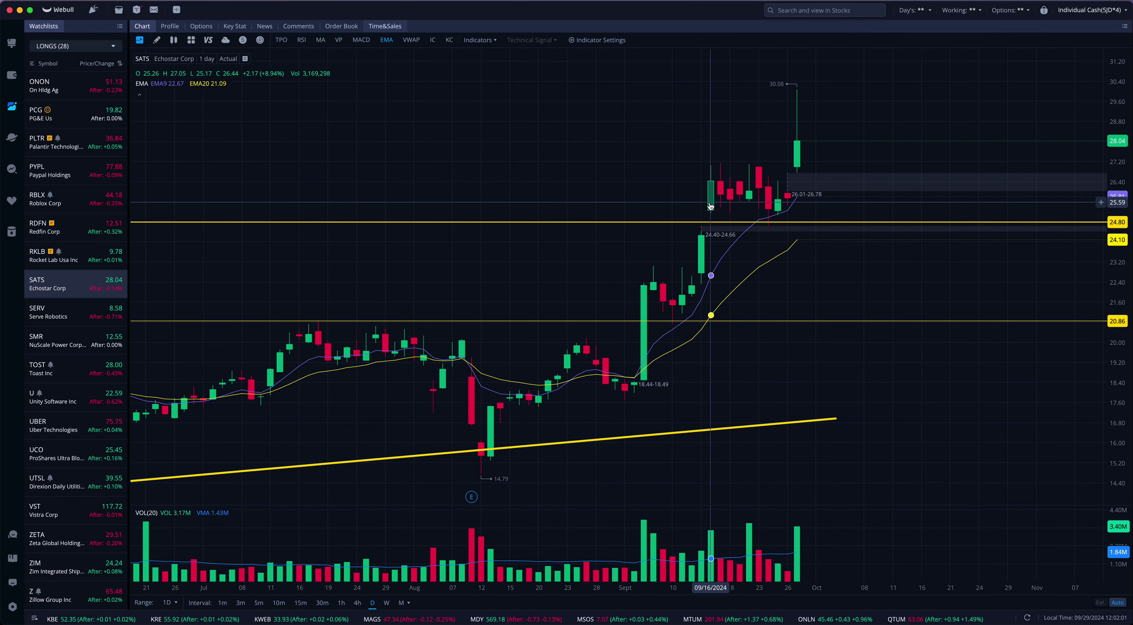
pyautogui.scroll(-10, 911, 301)
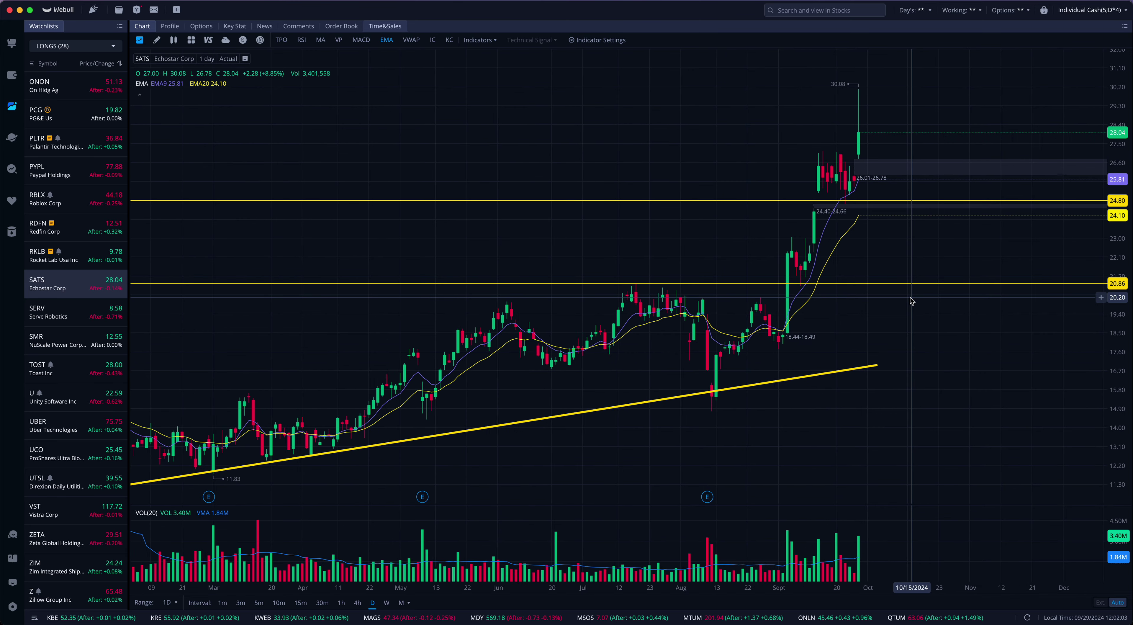
pyautogui.scroll(-8, 911, 301)
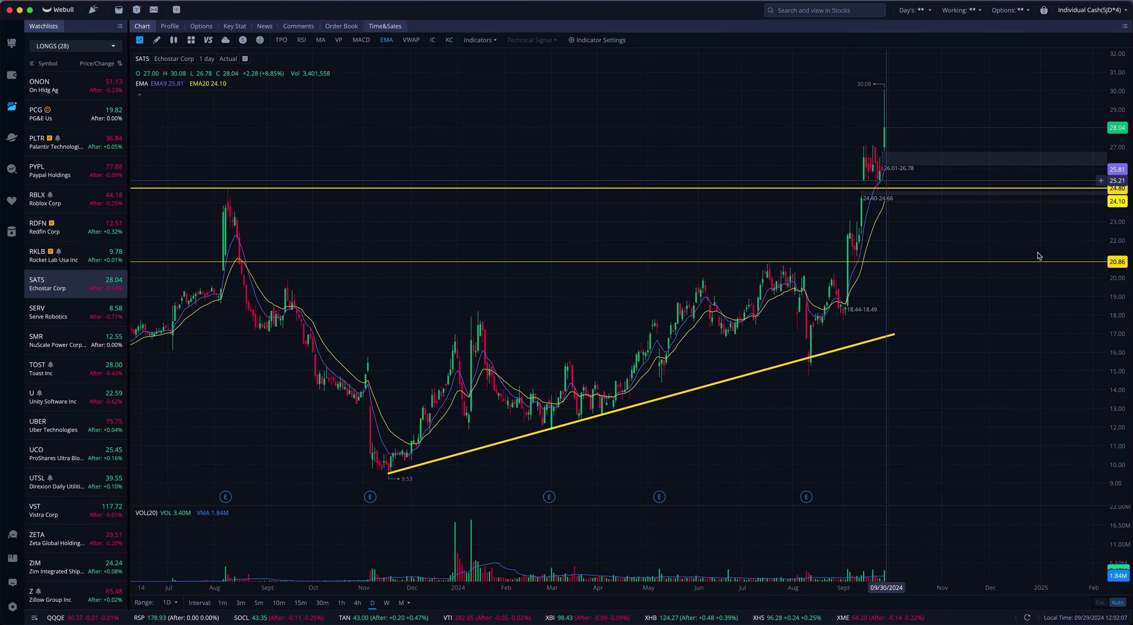
pyautogui.scroll(2, 1035, 256)
pyautogui.scroll(10, 1034, 256)
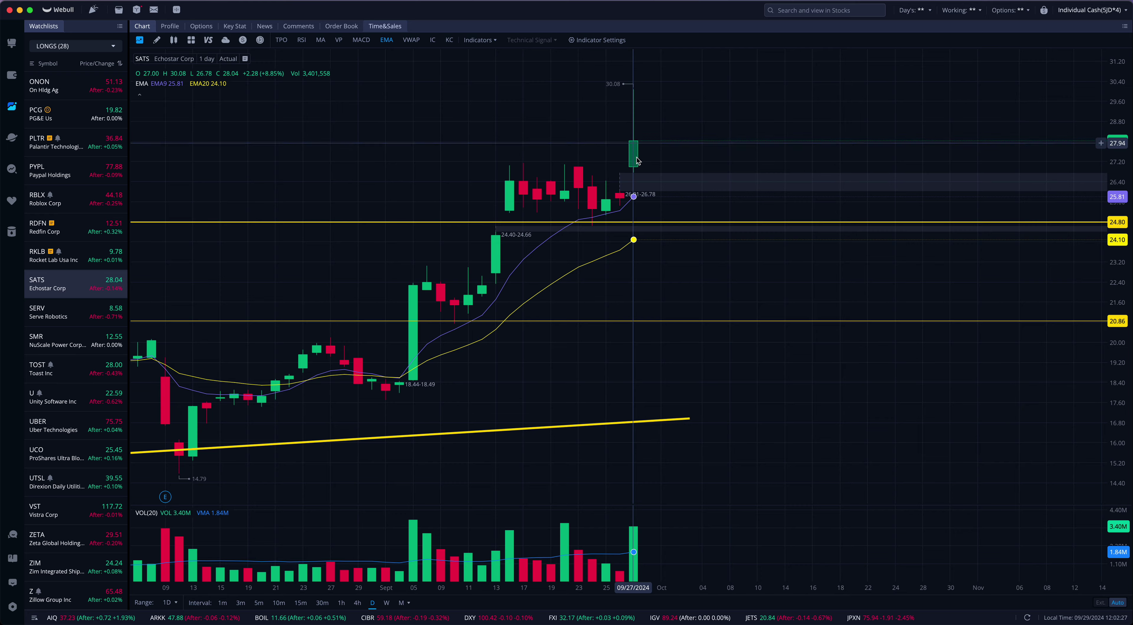
pyautogui.scroll(-3, 738, 238)
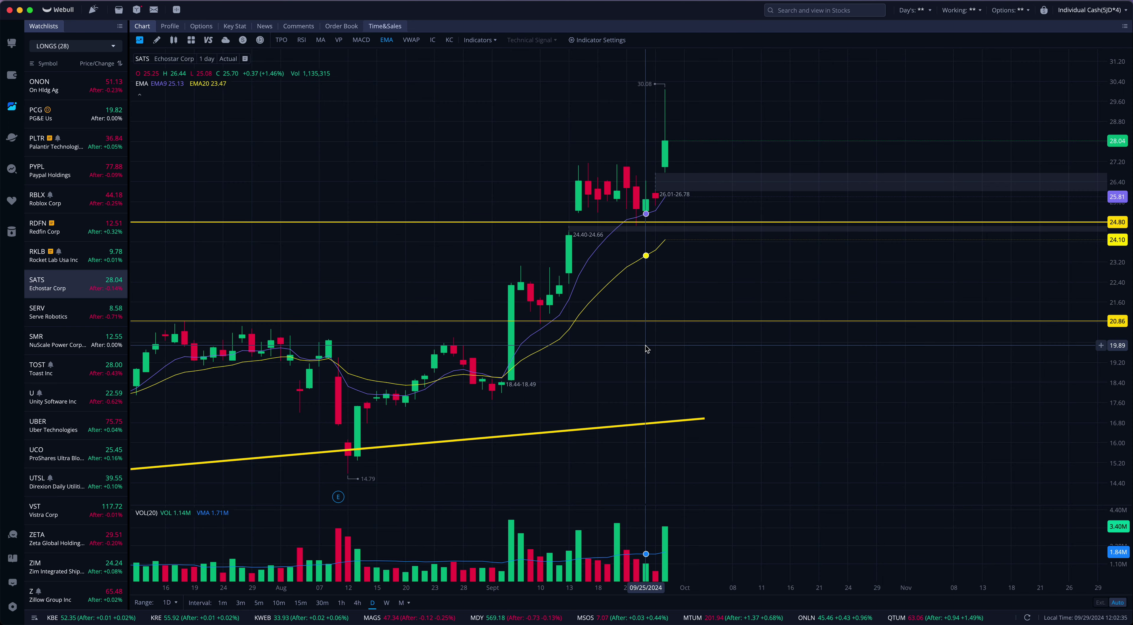
pyautogui.hscroll(-5, 647, 344)
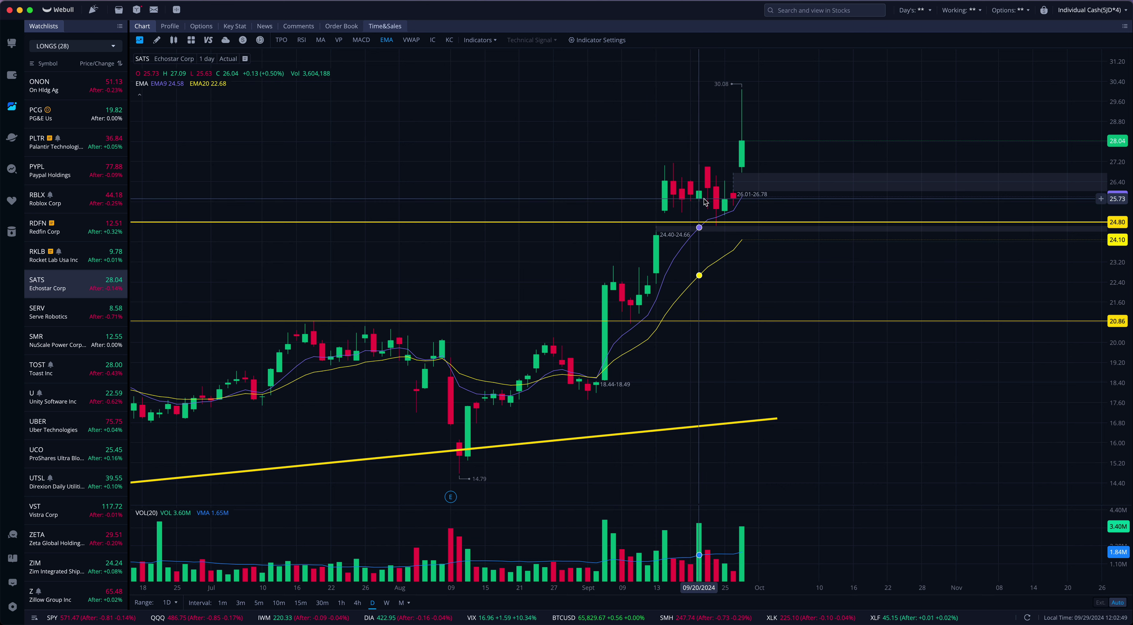
pyautogui.click(673, 222)
pyautogui.click(681, 245)
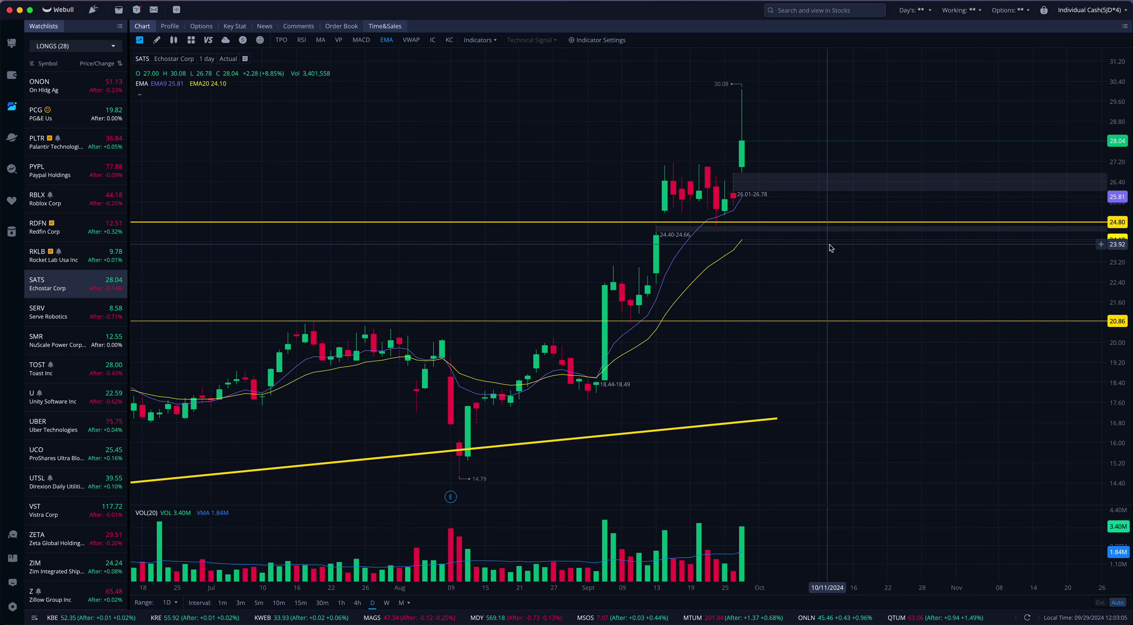
# Preview GLNG in the Finviz screener results and look up its daily chart in Webull
pyautogui.press('super+Tab')
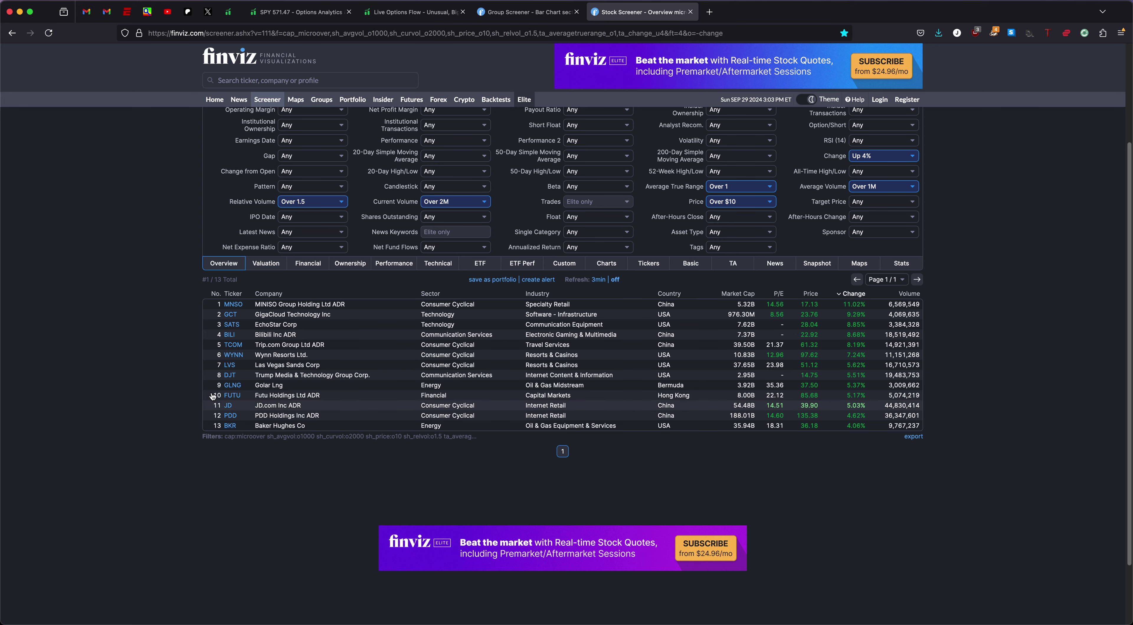
pyautogui.moveTo(229, 359)
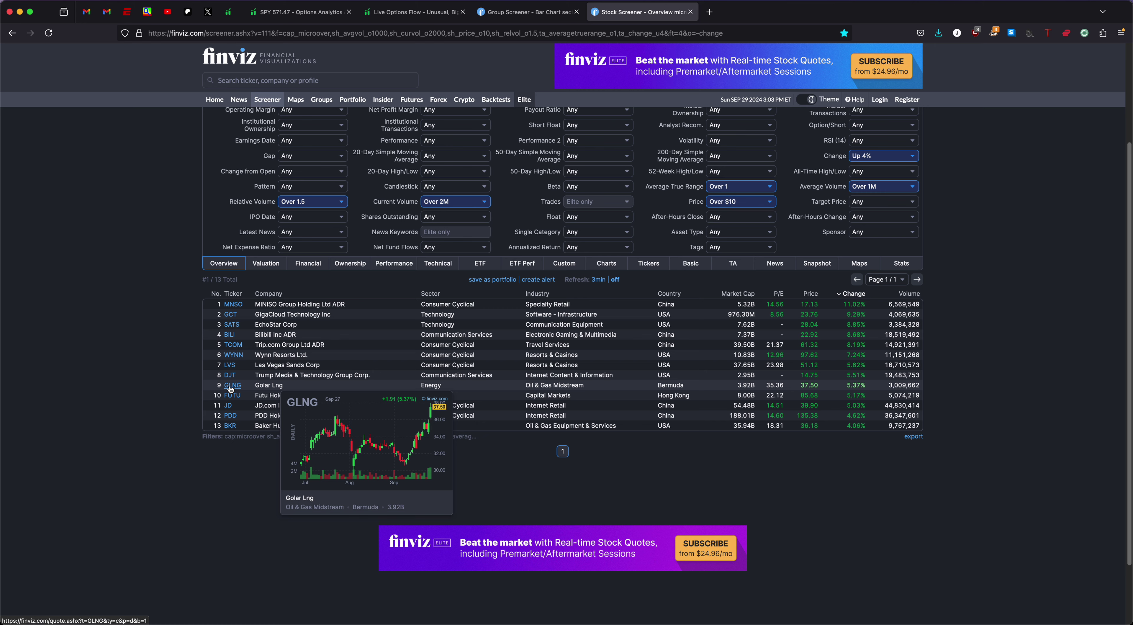
pyautogui.press('super+Tab')
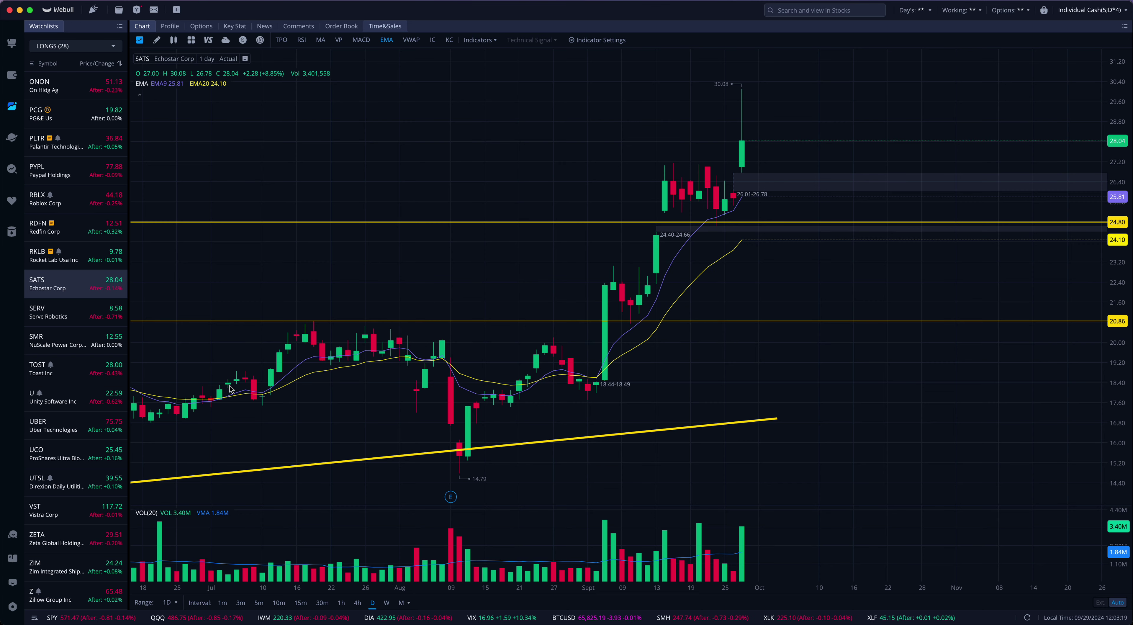
pyautogui.click(799, 10)
pyautogui.write('glng')
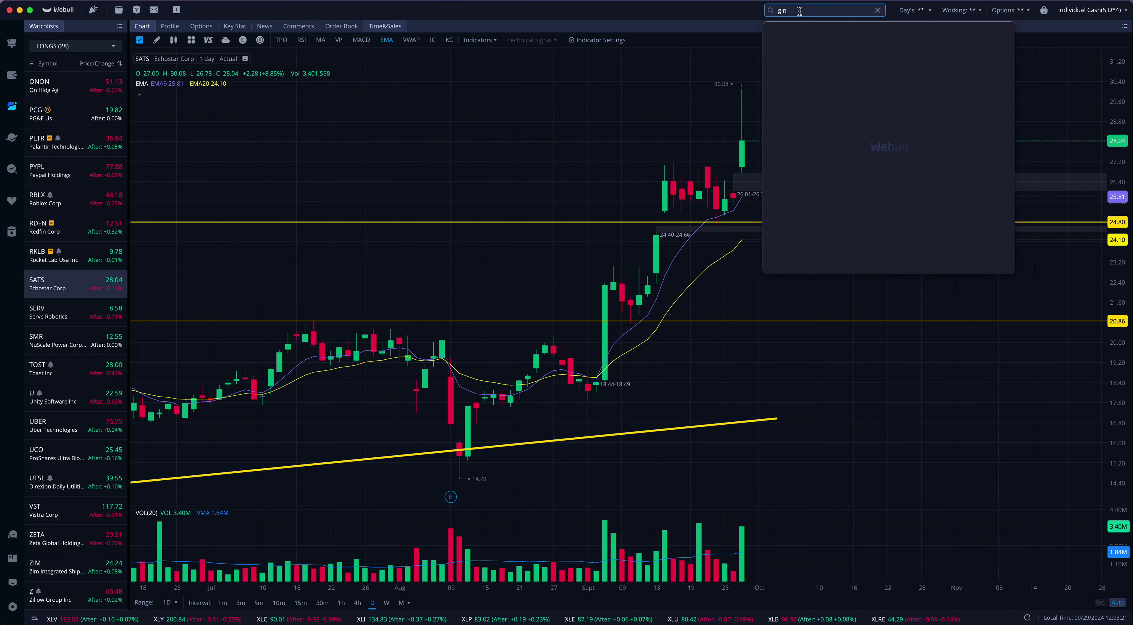
pyautogui.press('Return')
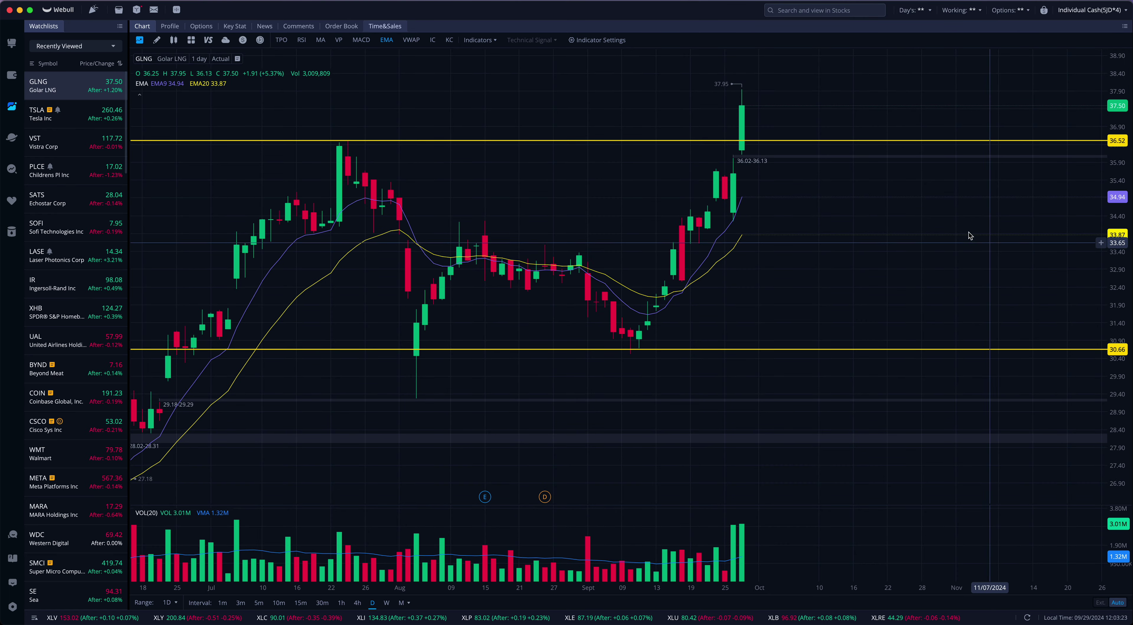
# Examine GLNG's daily chart over a wider date range, focusing on the latest candle, volume and upper horizontal level
pyautogui.scroll(-3, 918, 230)
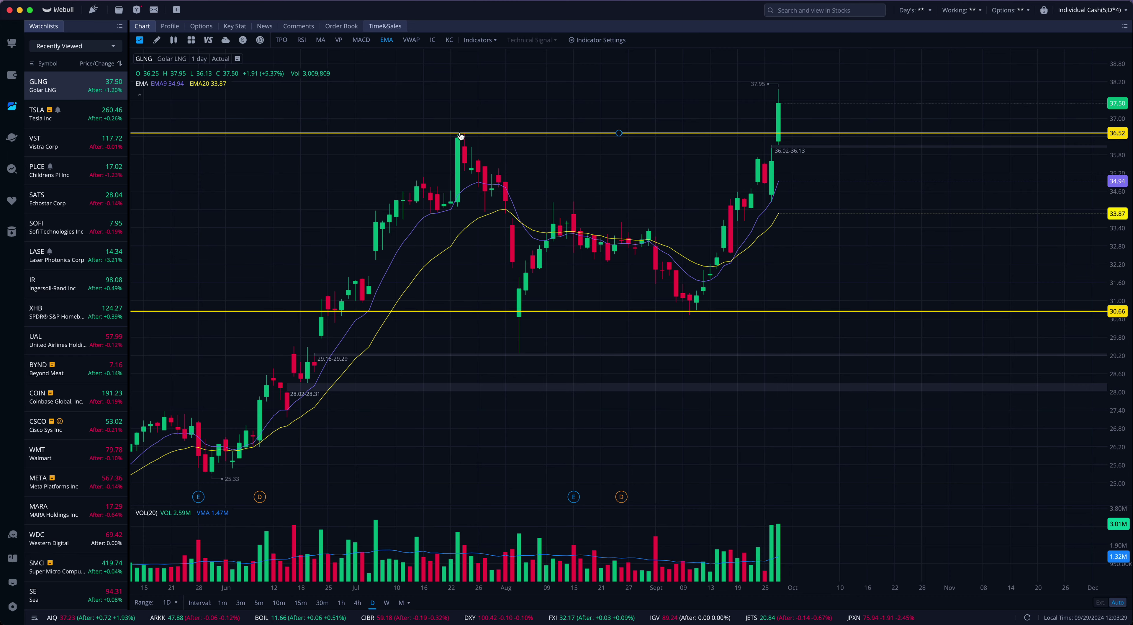
pyautogui.hscroll(3, 822, 210)
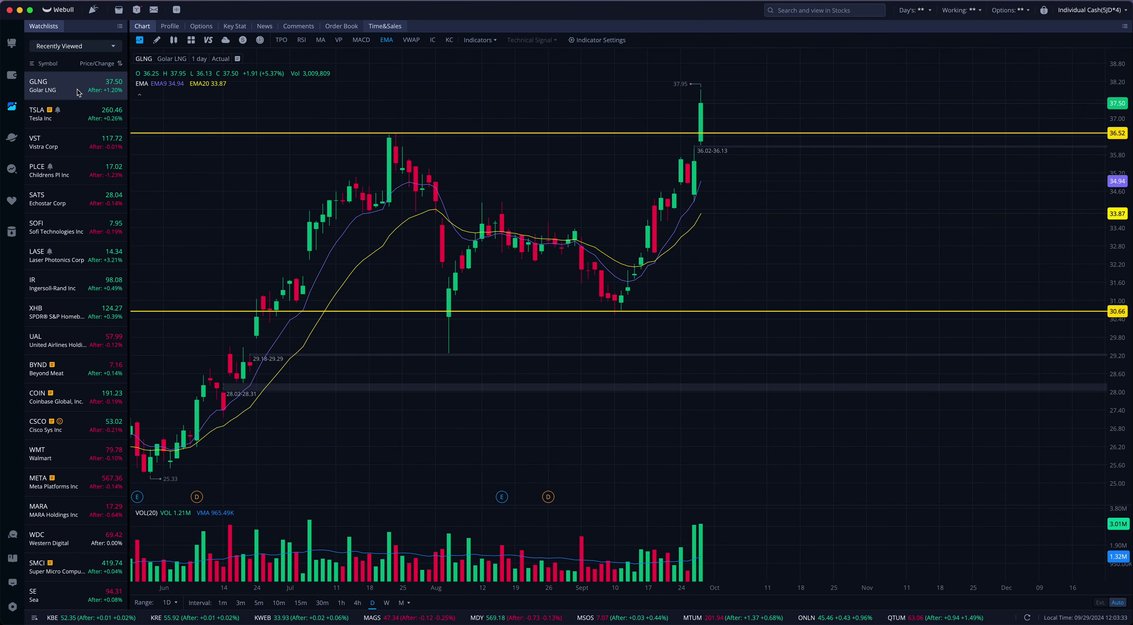
pyautogui.click(795, 133)
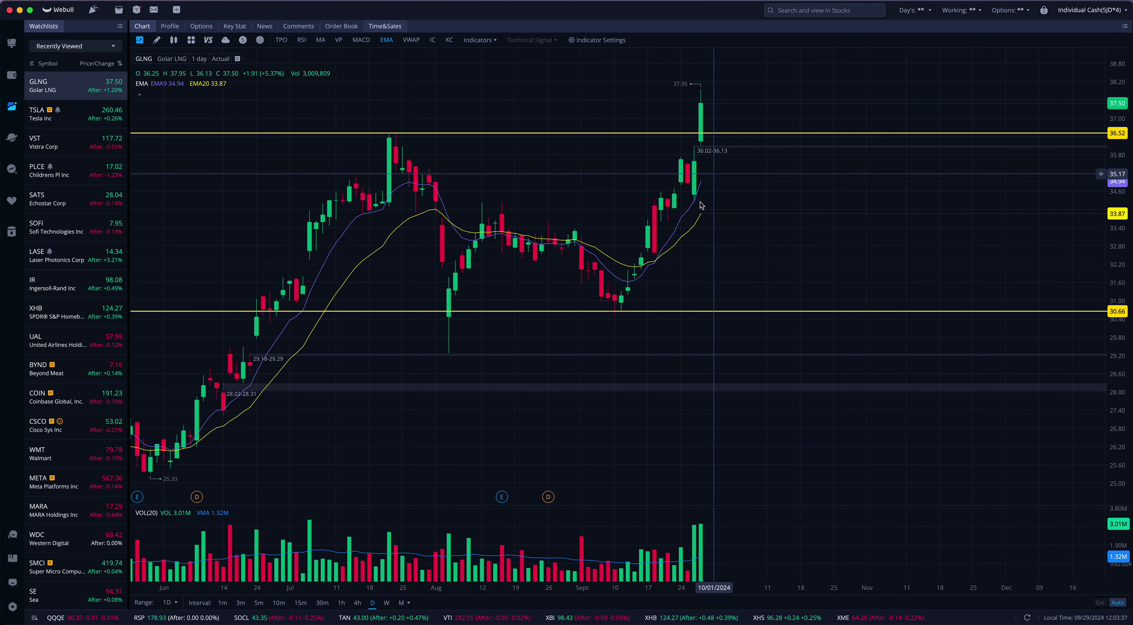
pyautogui.click(714, 113)
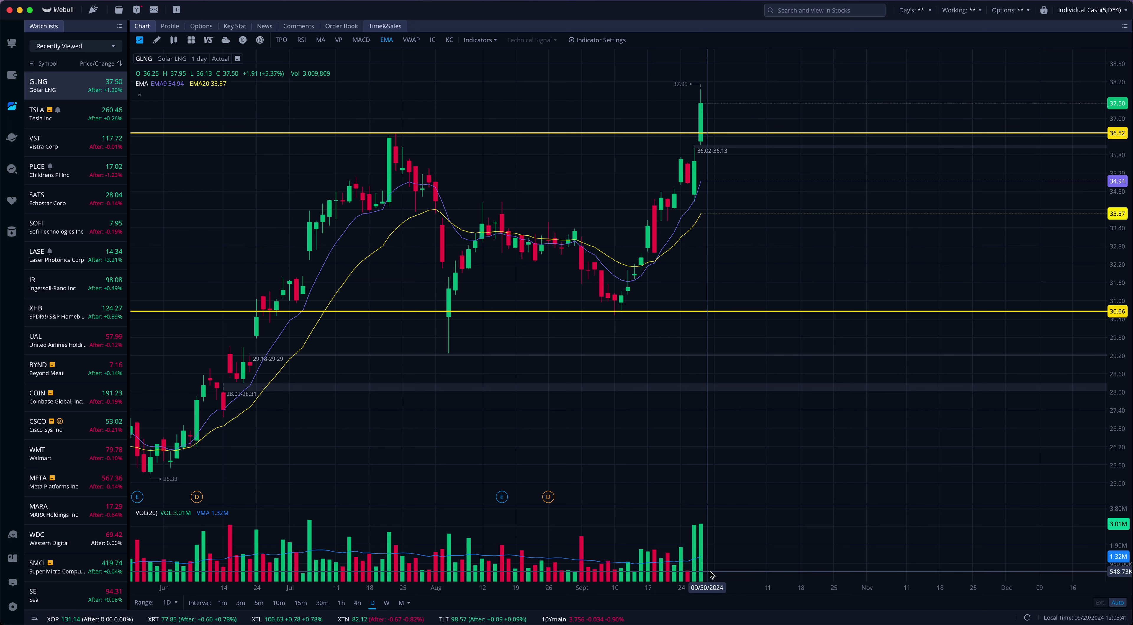
pyautogui.click(724, 138)
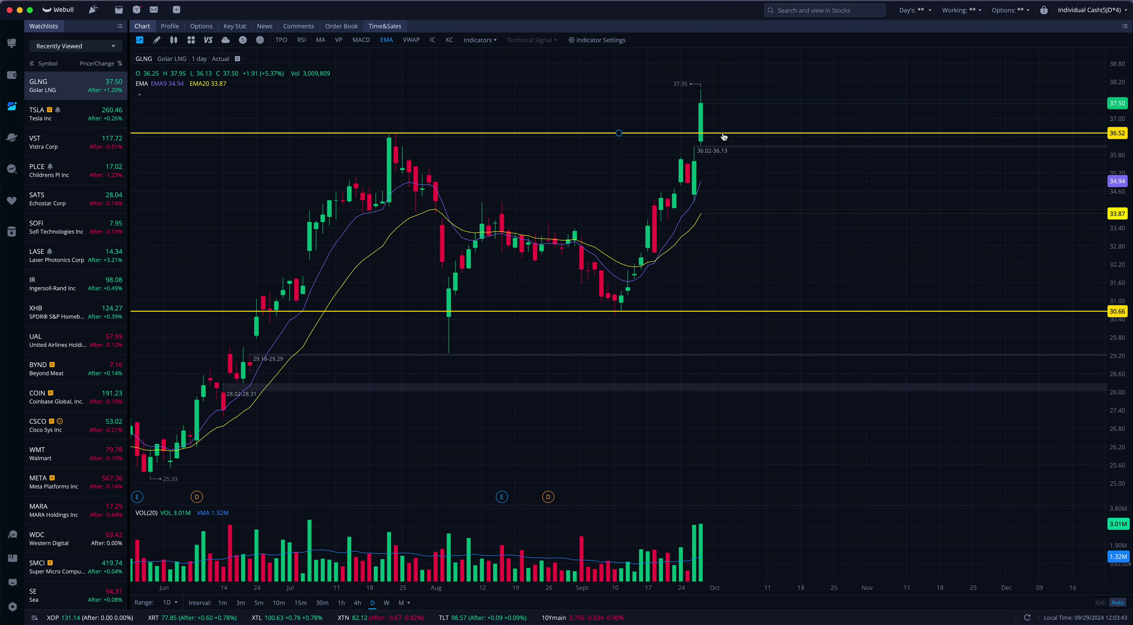
pyautogui.click(725, 137)
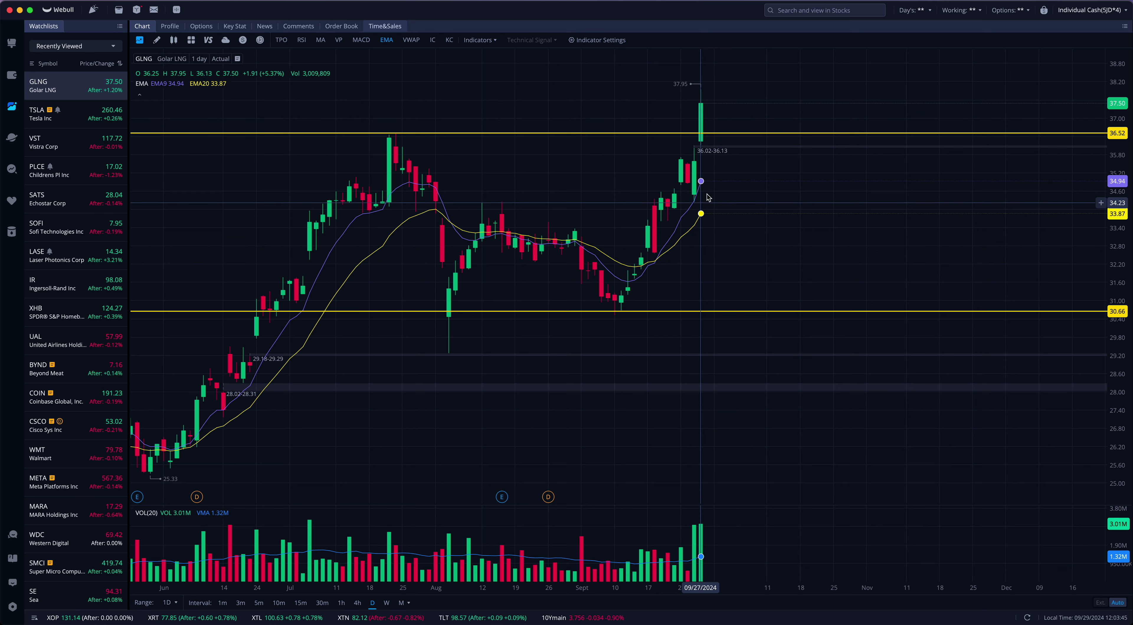